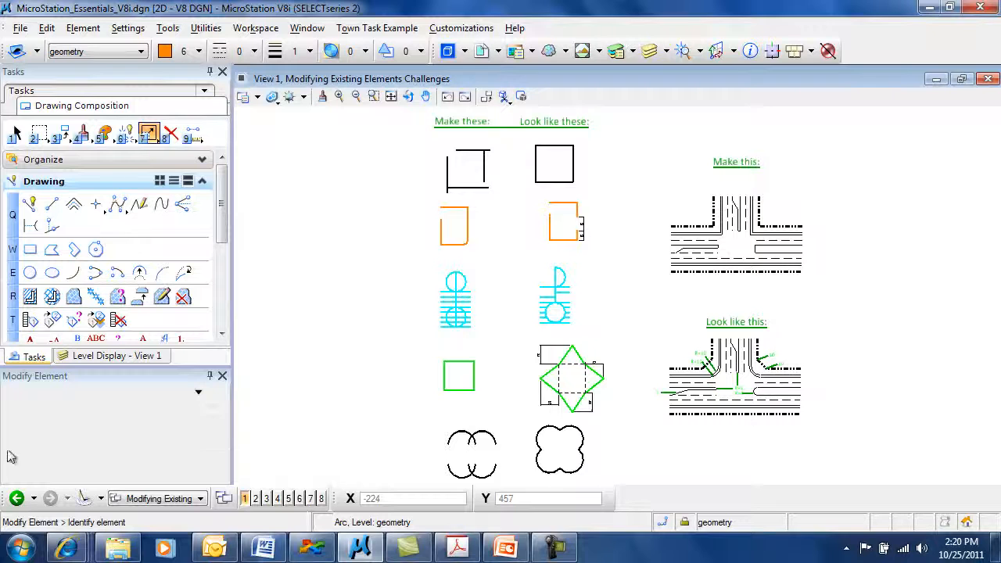
# Step: Show the Modify Element tool's extended SmartLine modification settings and hide them again
pyautogui.click(198, 393)
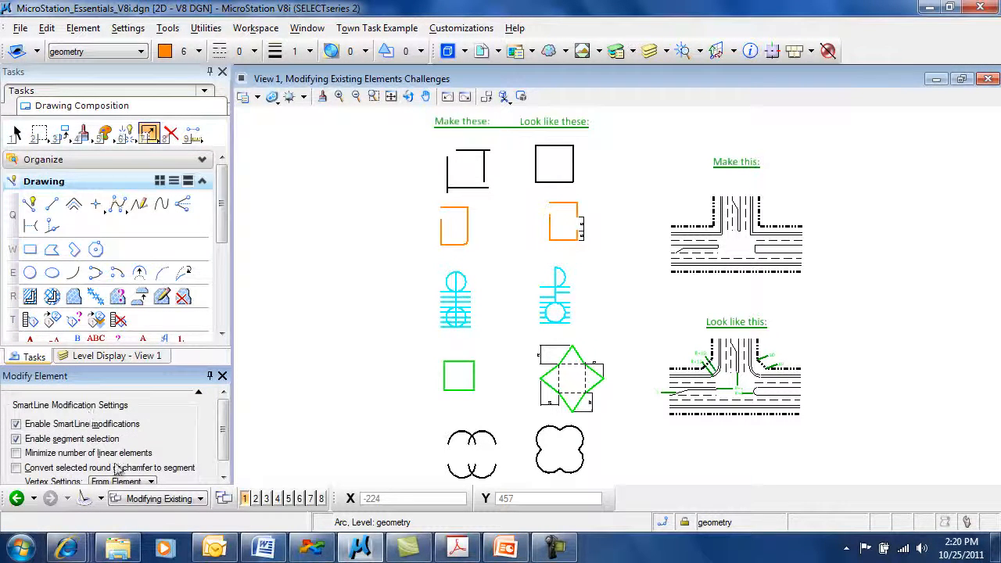
pyautogui.moveTo(226, 428)
pyautogui.mouseDown()
pyautogui.moveTo(227, 443)
pyautogui.moveTo(227, 428)
pyautogui.mouseUp()
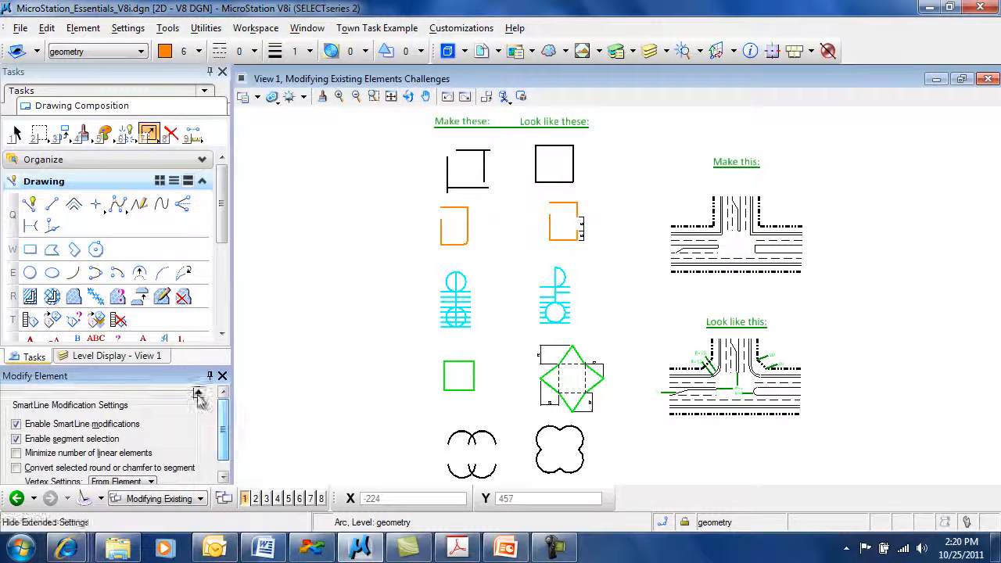
pyautogui.click(198, 393)
# Step: Lengthen and shorten the first shape's right vertical line from its upper end, finishing back on the top horizontal line
pyautogui.scroll(5, 486, 159)
pyautogui.scroll(2, 409, 170)
pyautogui.scroll(-4, 390, 168)
pyautogui.moveTo(391, 168); pyautogui.dragTo(430, 233, button='middle')
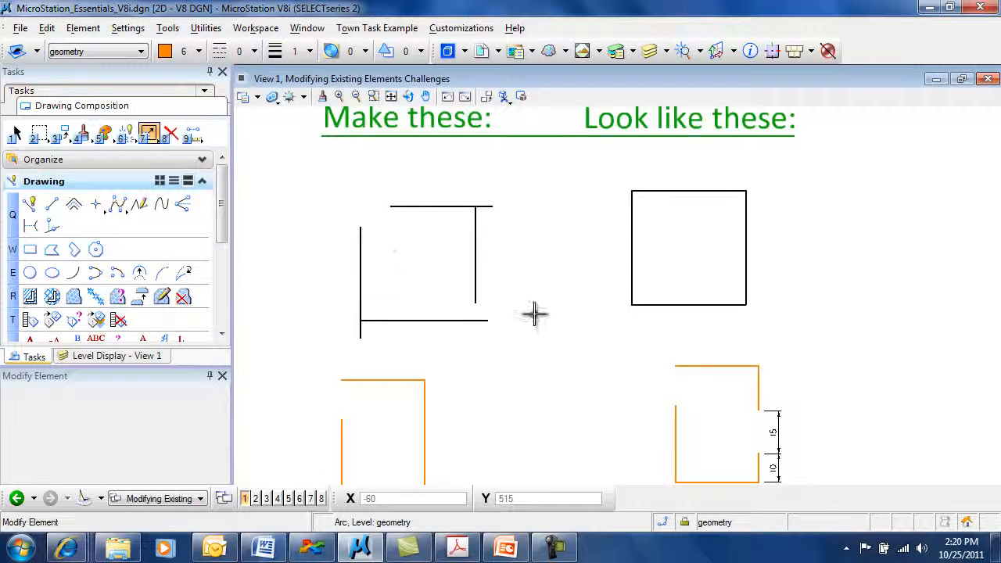
pyautogui.click(475, 208)
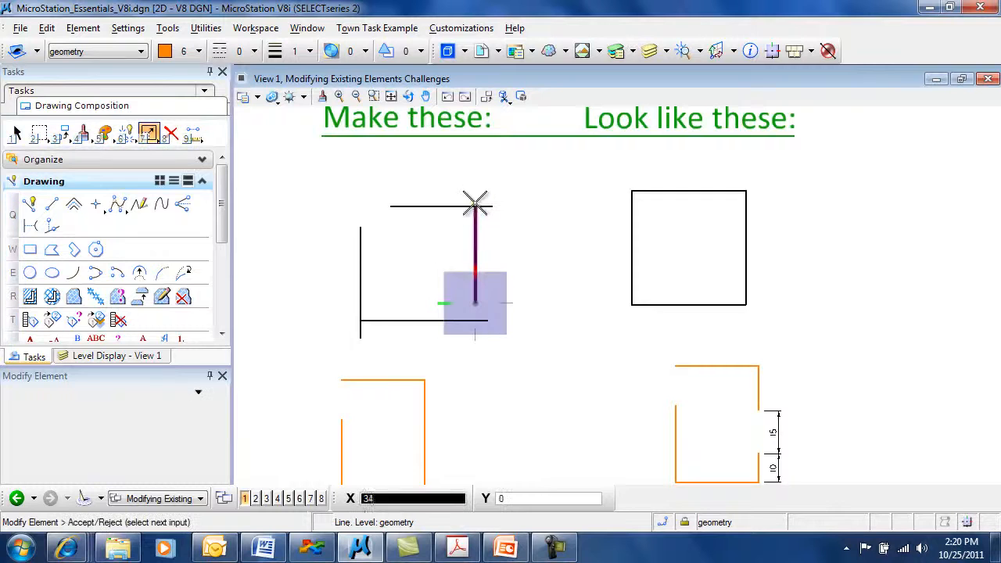
pyautogui.click(474, 165)
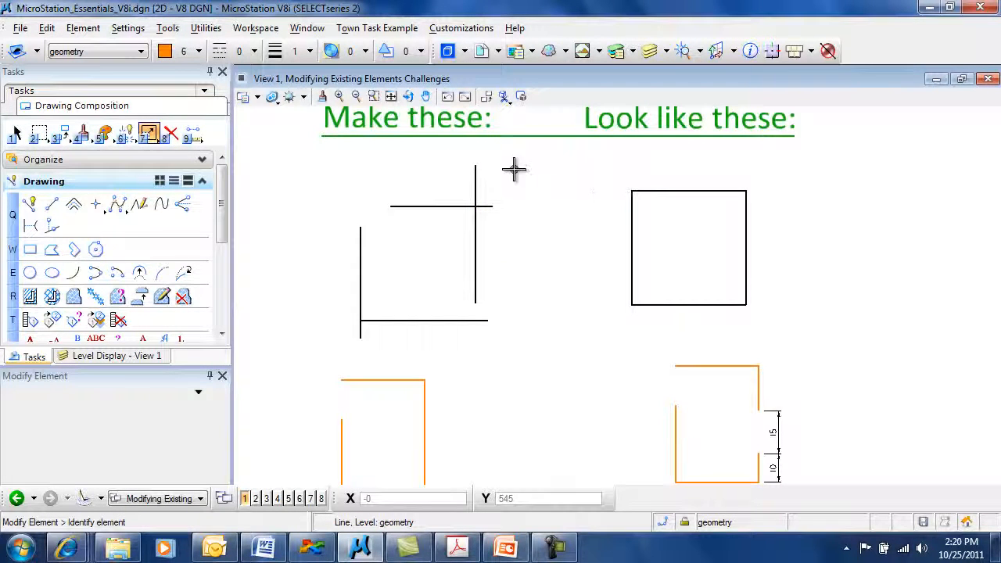
pyautogui.click(473, 173)
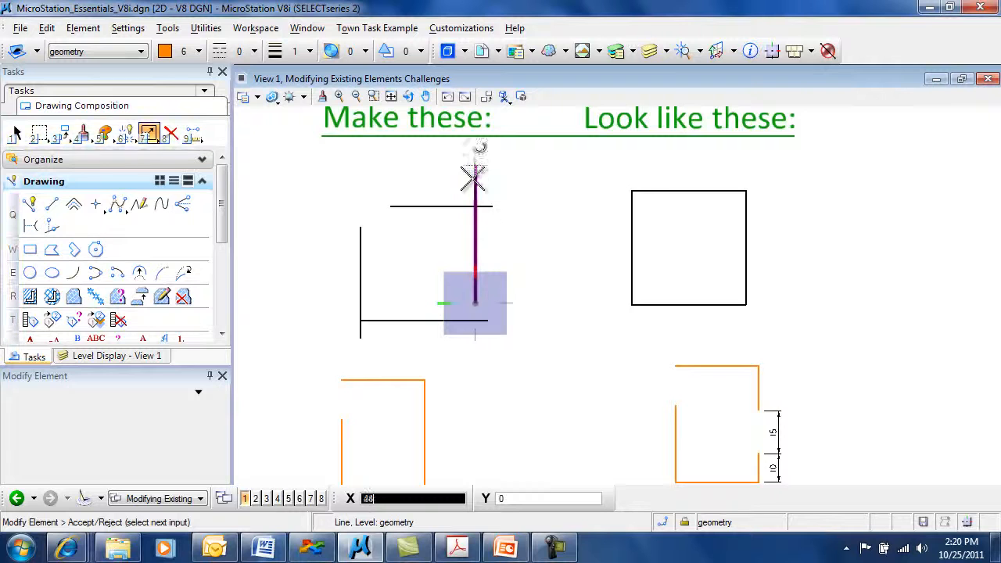
pyautogui.click(479, 255)
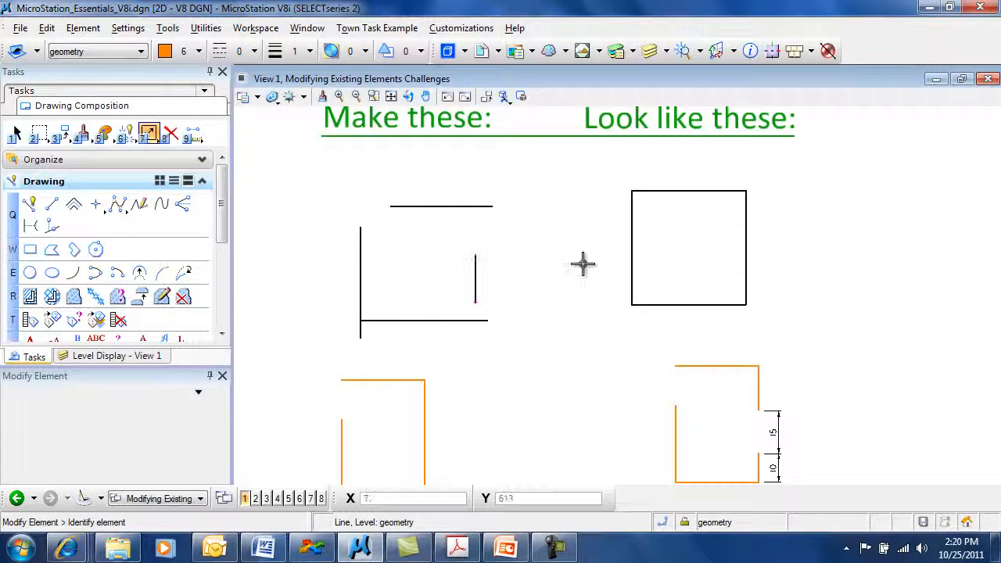
pyautogui.click(476, 255)
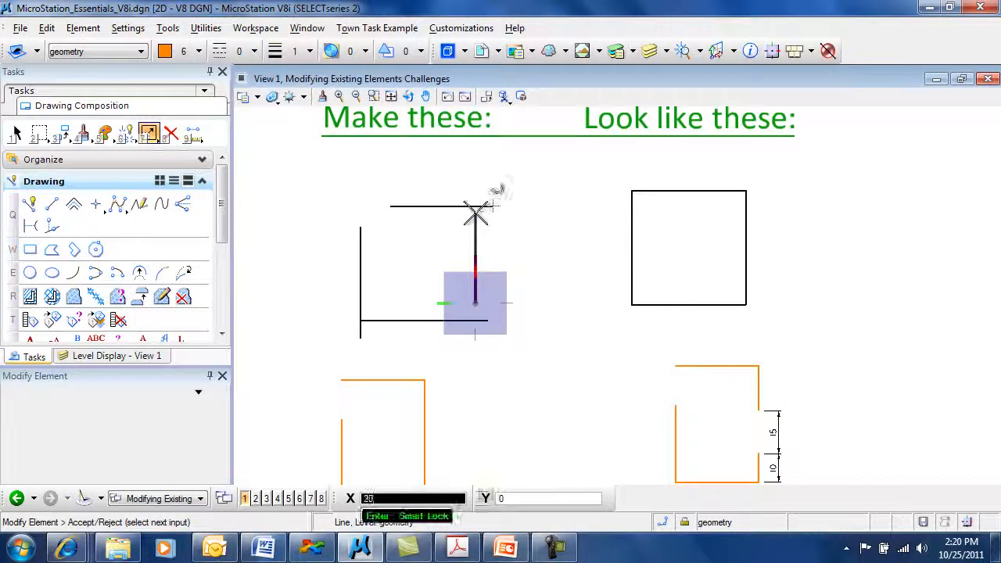
pyautogui.click(486, 206)
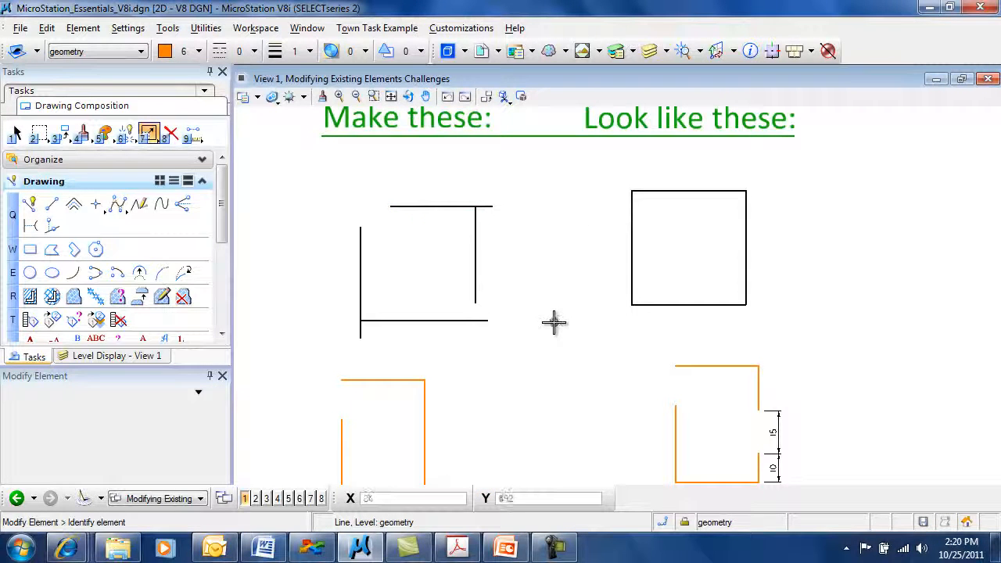
# Step: Extend the first shape's right vertical line down to the bottom line and cut the other three lines' overhanging ends back to the corners
pyautogui.click(477, 284)
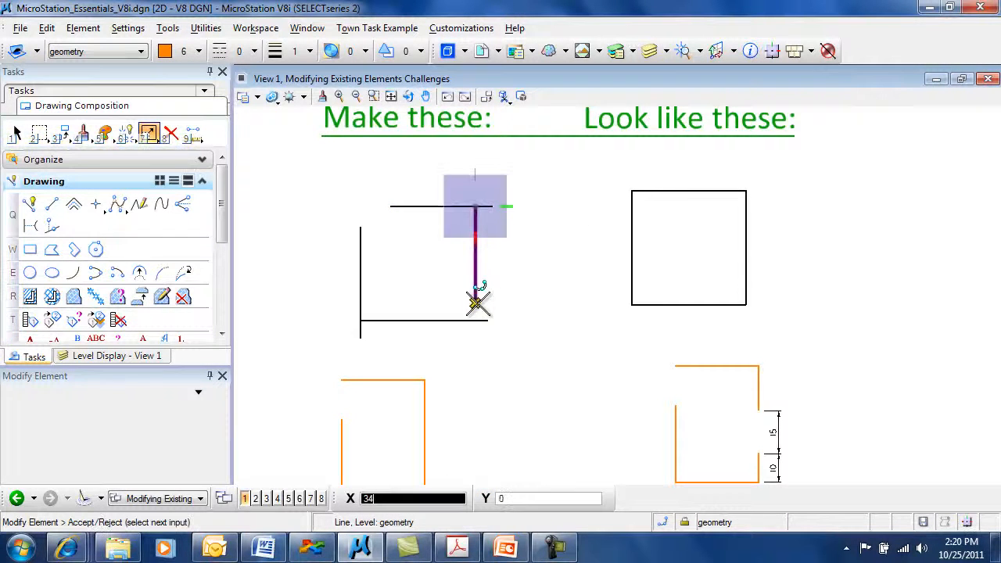
pyautogui.click(489, 321)
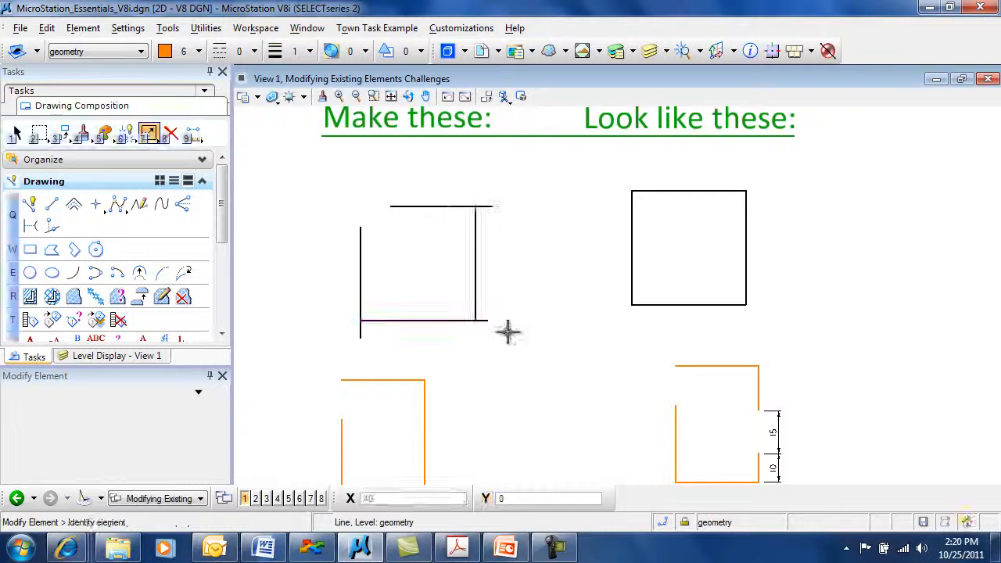
pyautogui.click(487, 321)
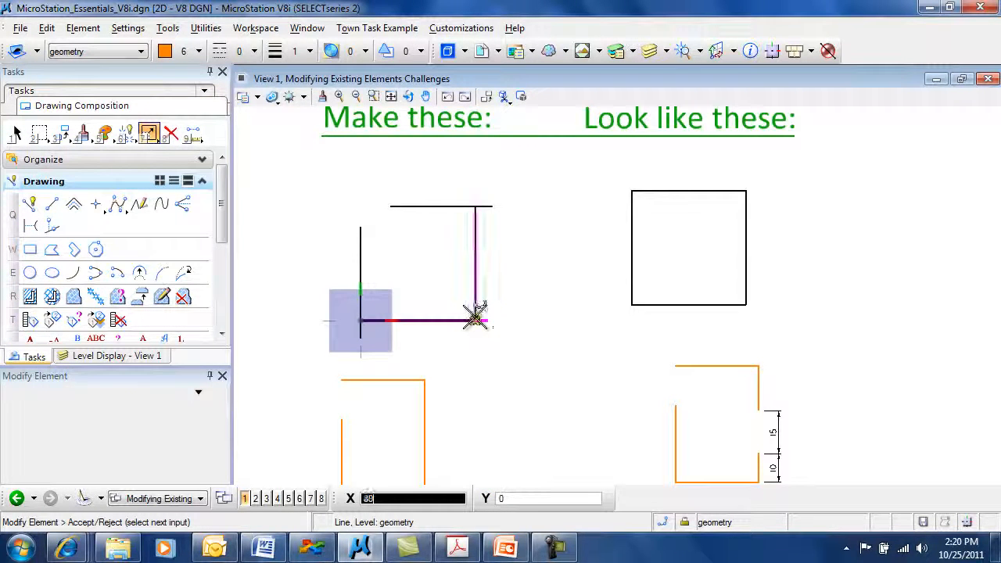
pyautogui.click(475, 320)
pyautogui.click(493, 207)
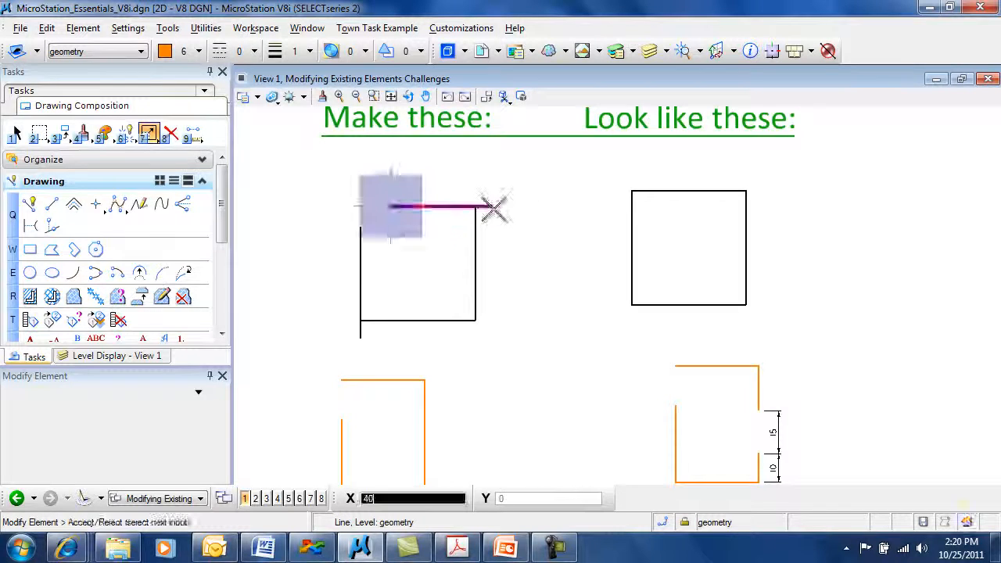
pyautogui.click(475, 207)
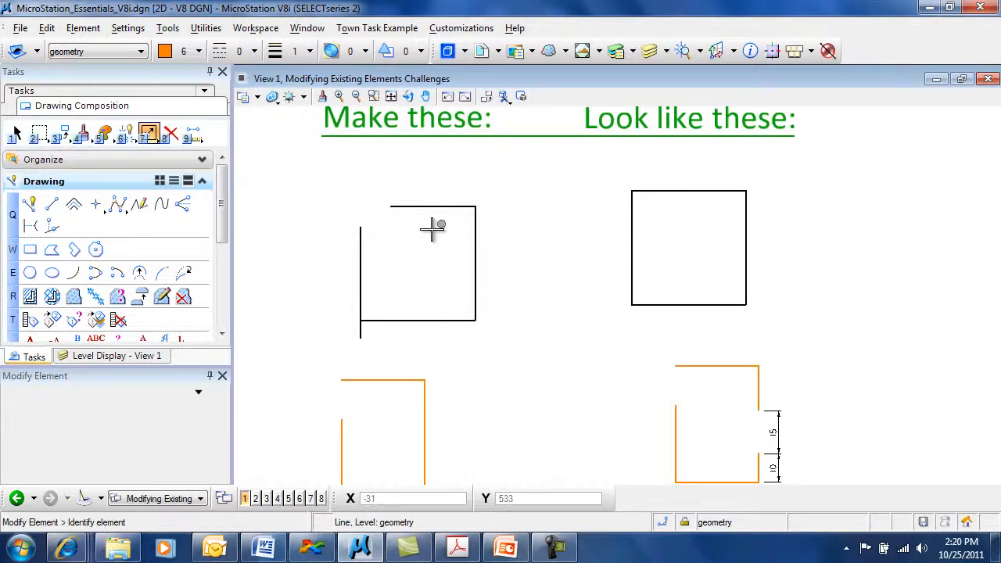
pyautogui.click(360, 332)
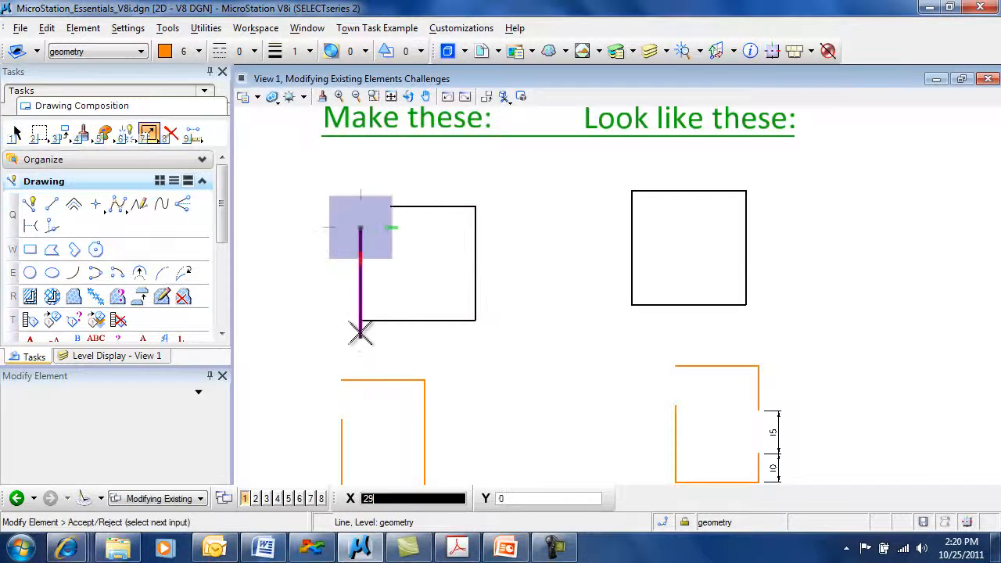
pyautogui.click(360, 320)
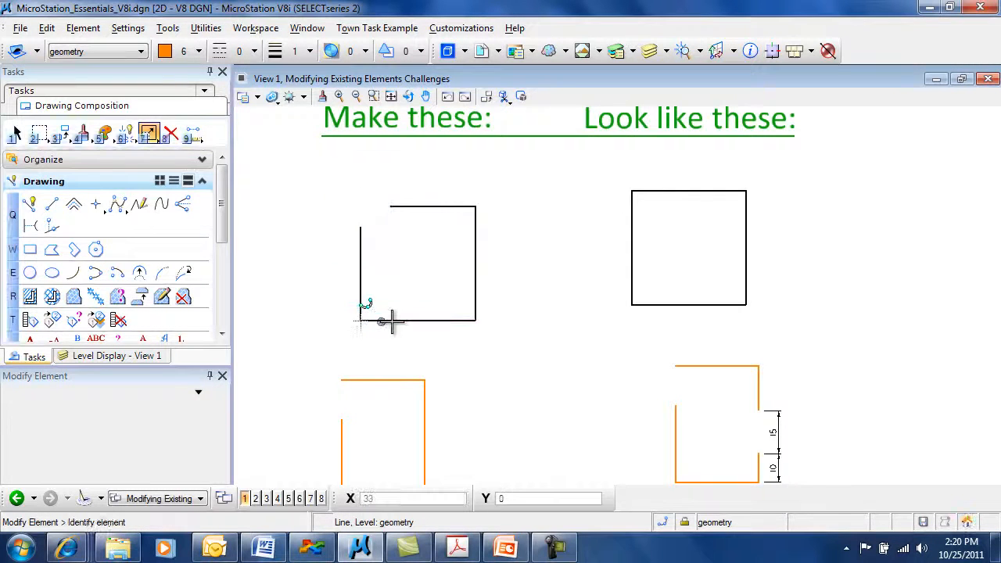
# Step: Move the left line's upper end to the top-right corner and the top line's left end to the bottom line's midpoint
pyautogui.click(361, 222)
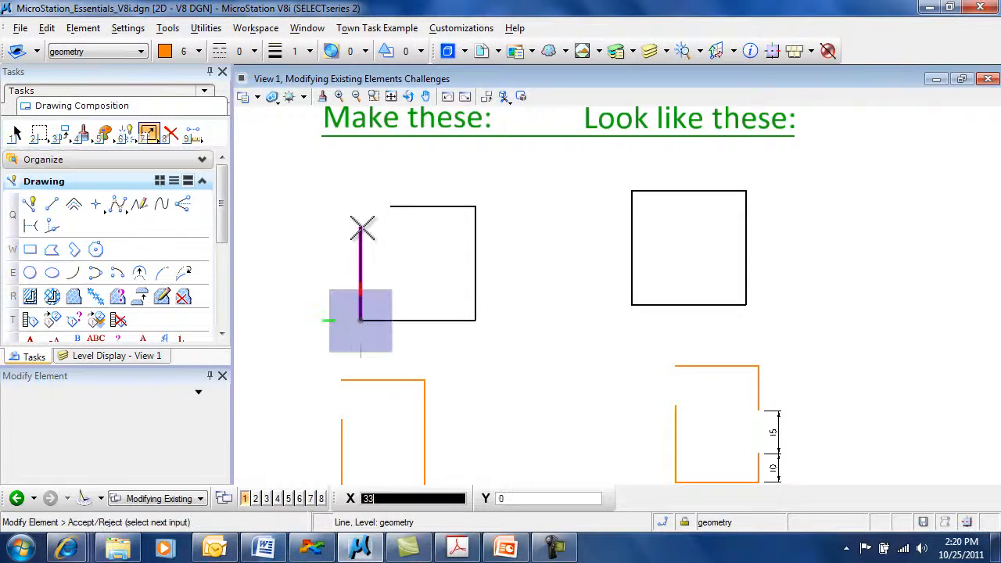
pyautogui.click(475, 205)
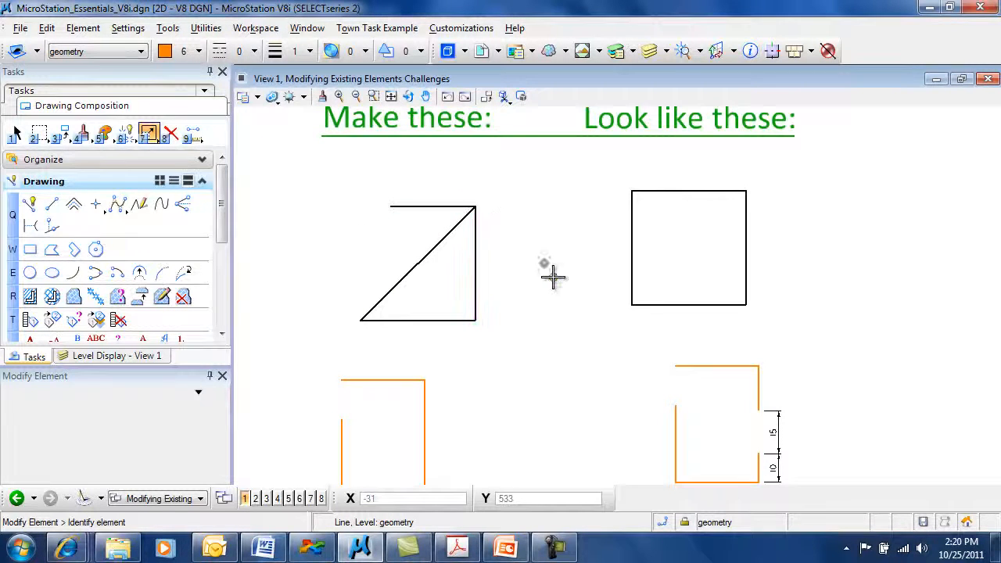
pyautogui.click(391, 206)
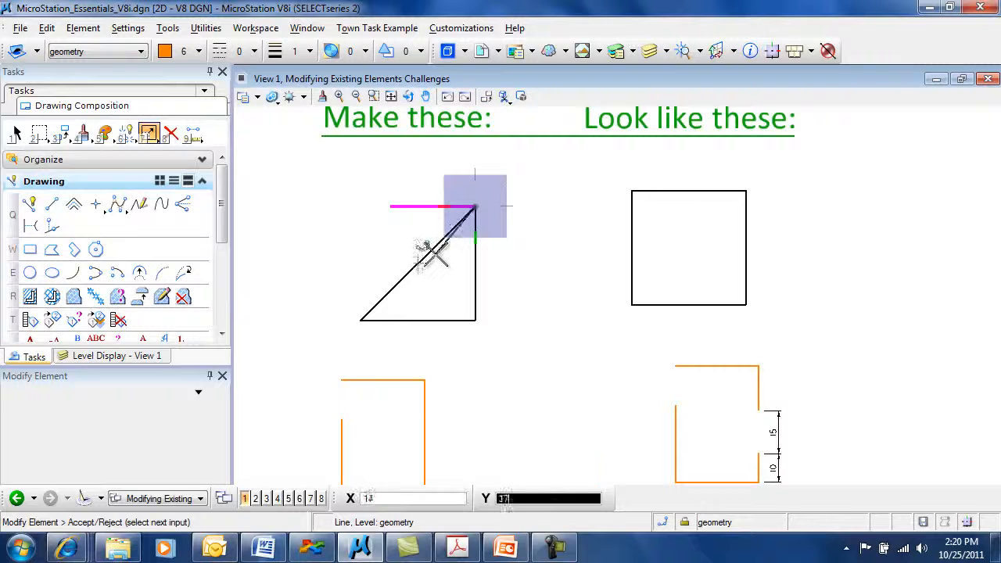
pyautogui.click(418, 318)
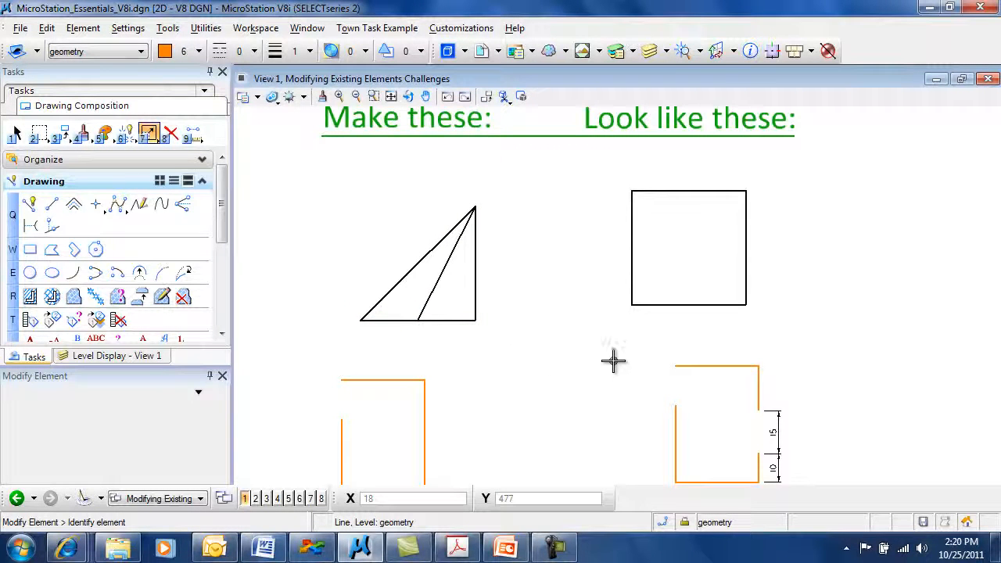
# Step: Try to enlarge the orange shape's rounded corner arc with the Radius about Center method, and undo the change
pyautogui.scroll(-2, 468, 391)
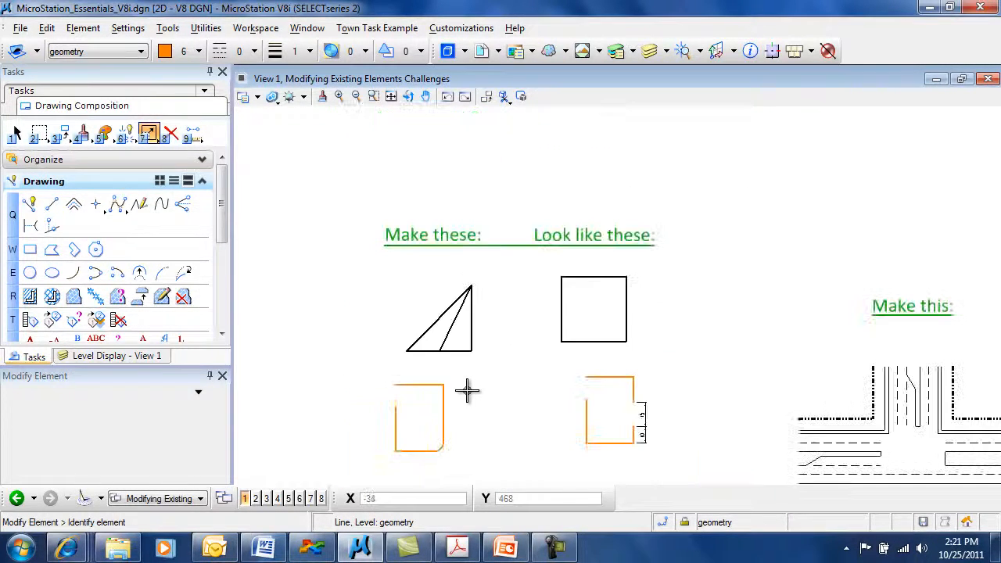
pyautogui.moveTo(467, 405); pyautogui.dragTo(460, 292, button='middle')
pyautogui.scroll(3, 436, 313)
pyautogui.scroll(-2, 436, 313)
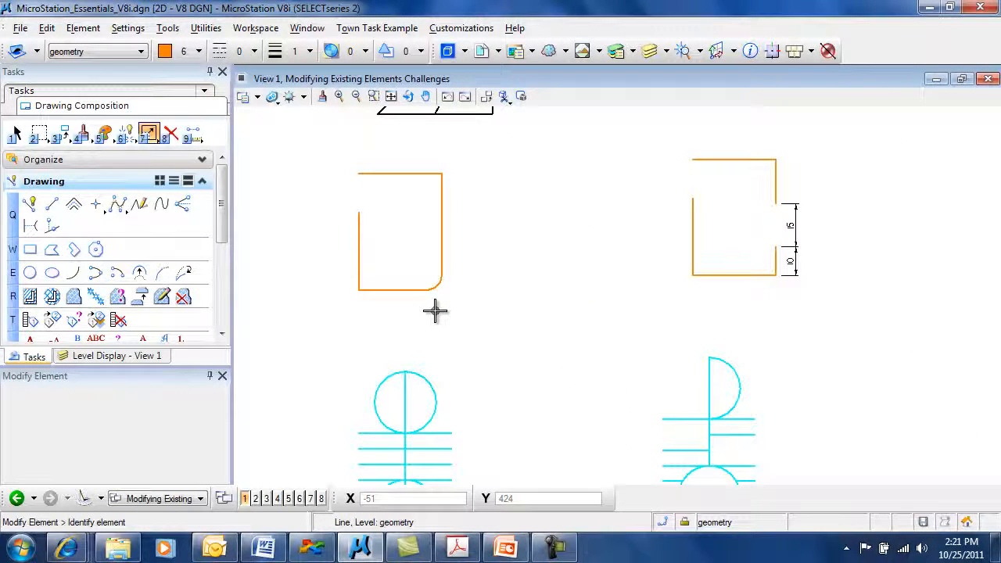
pyautogui.click(436, 286)
pyautogui.click(436, 287)
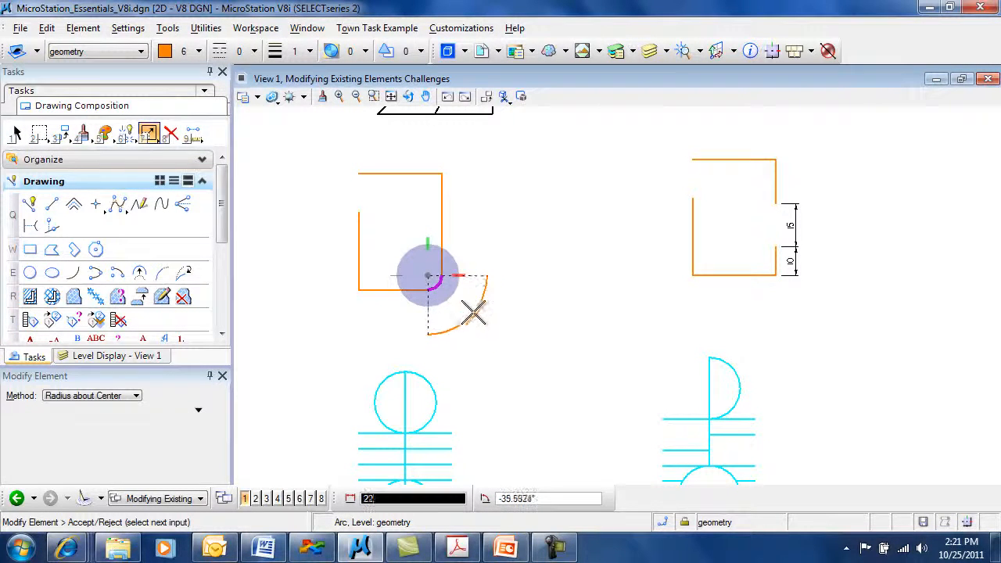
pyautogui.click(485, 316)
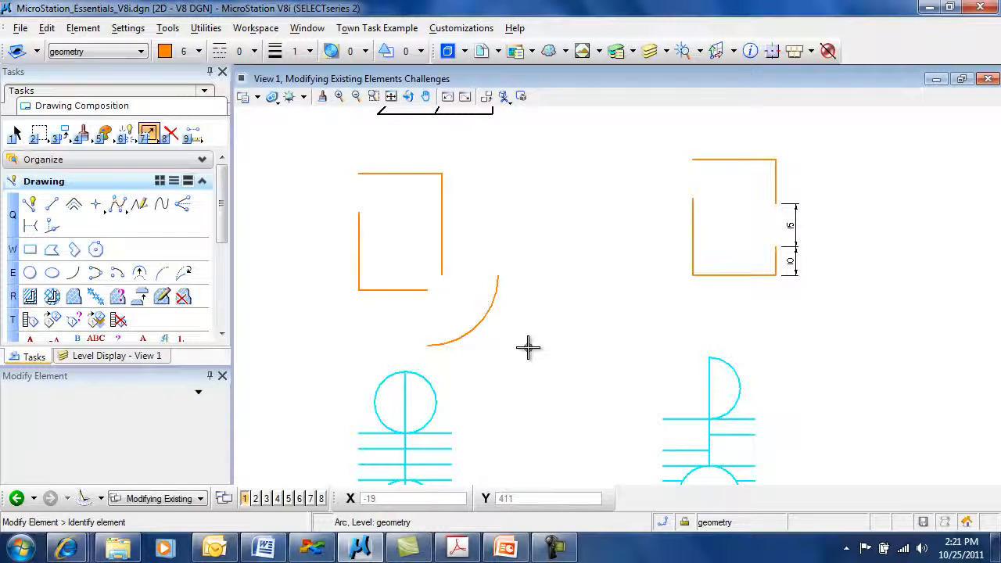
pyautogui.hotkey('ctrl', 'z')
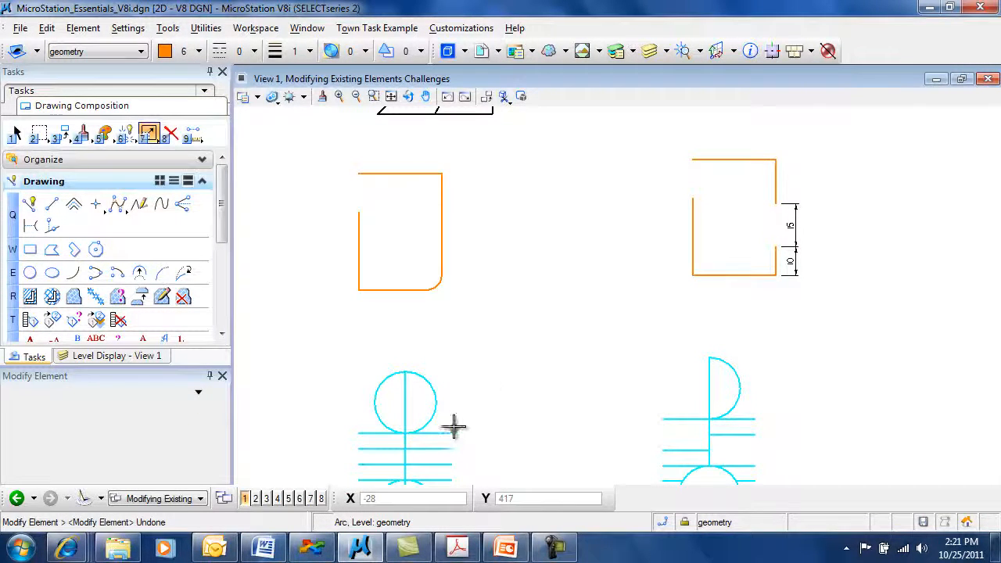
# Step: Enlarge the upper cyan circle about its centre, and shrink it back until it touches the topmost horizontal line
pyautogui.click(440, 401)
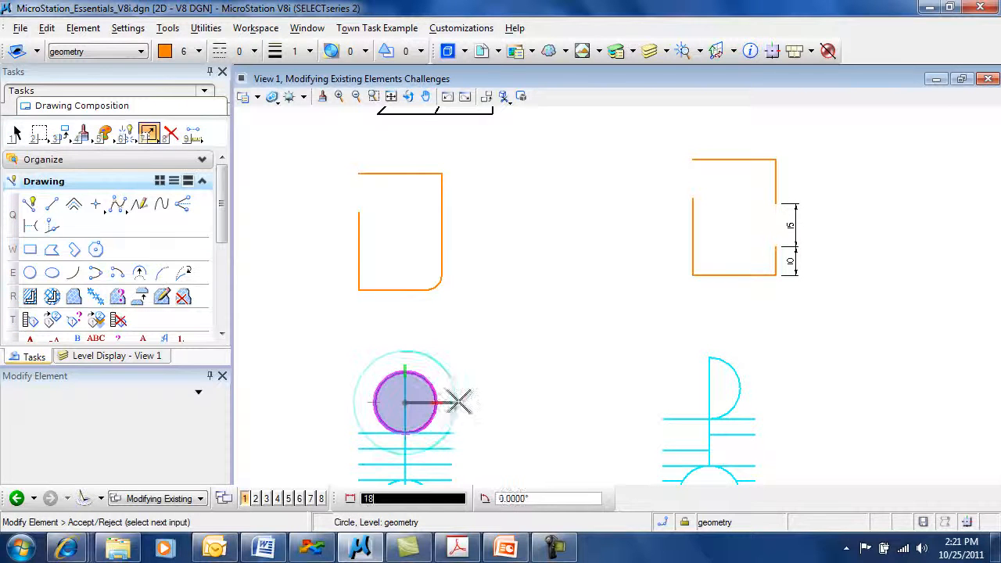
pyautogui.click(495, 400)
pyautogui.moveTo(532, 399)
pyautogui.mouseDown(button='middle')
pyautogui.moveTo(542, 401)
pyautogui.moveTo(550, 286)
pyautogui.mouseUp(button='middle')
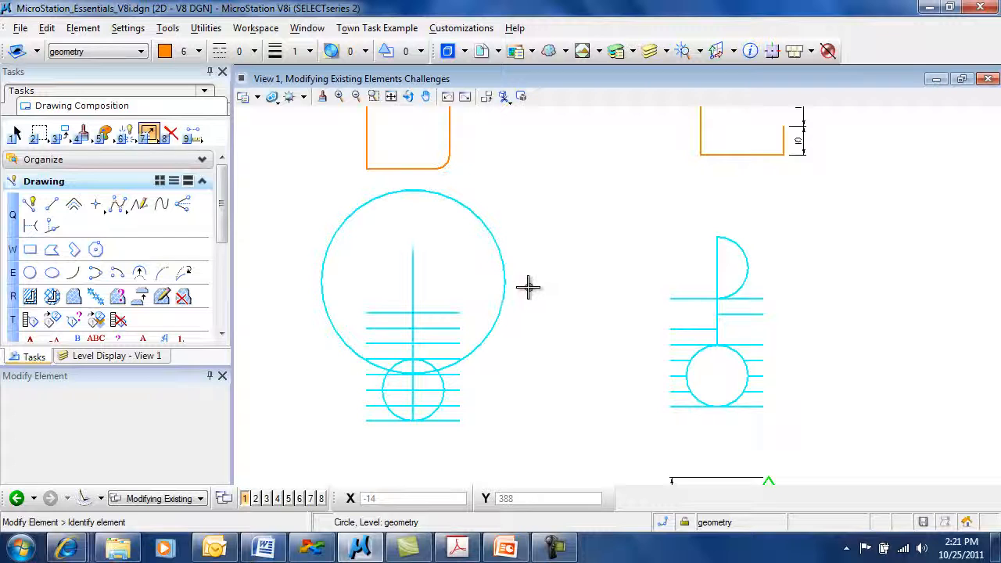
pyautogui.click(504, 282)
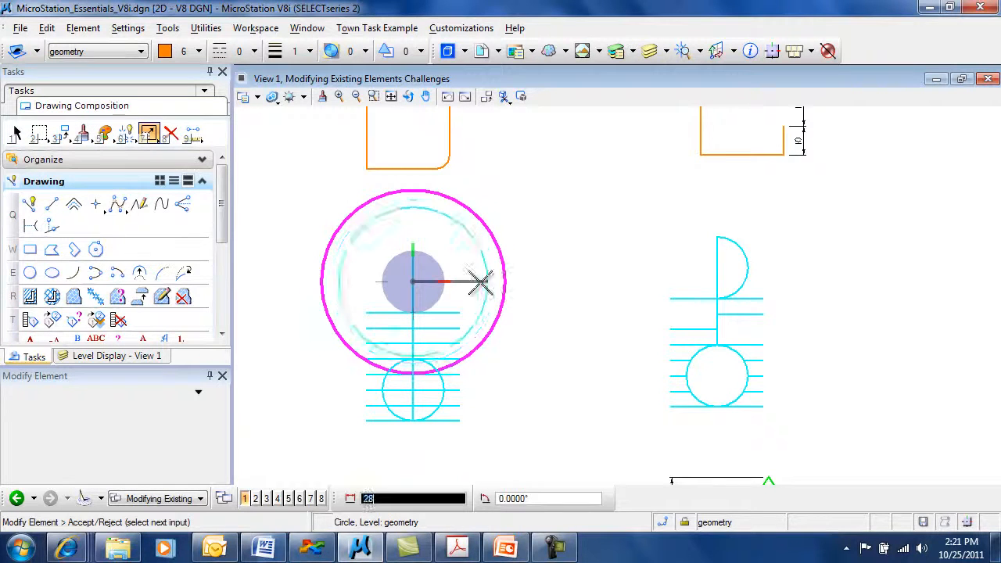
pyautogui.click(413, 305)
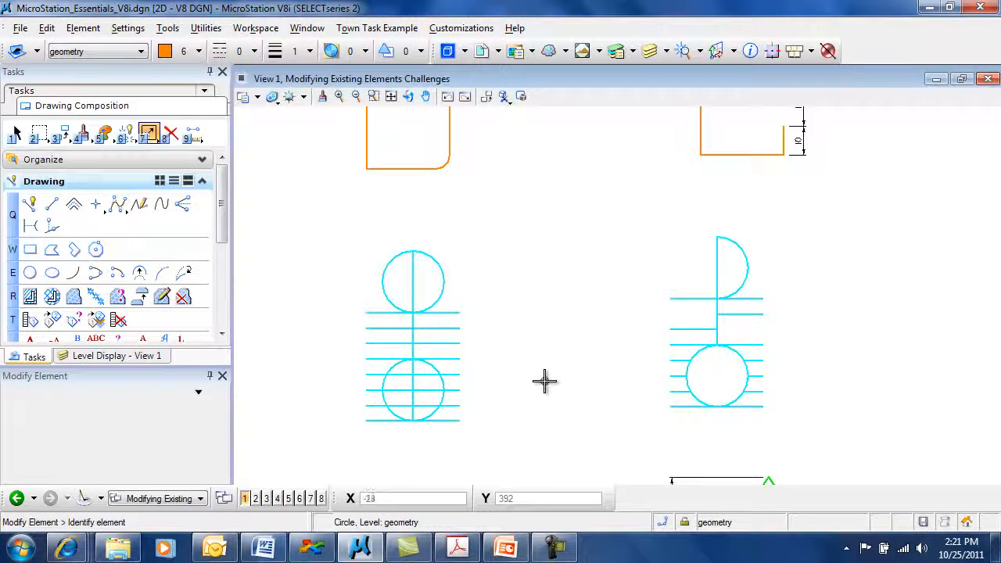
# Step: Shrink the green square about its upper-left vertex by moving its lower-right corner inward, and enlarge it well beyond its original size
pyautogui.moveTo(534, 469)
pyautogui.mouseDown(button='middle')
pyautogui.moveTo(555, 324)
pyautogui.moveTo(555, 138)
pyautogui.mouseUp(button='middle')
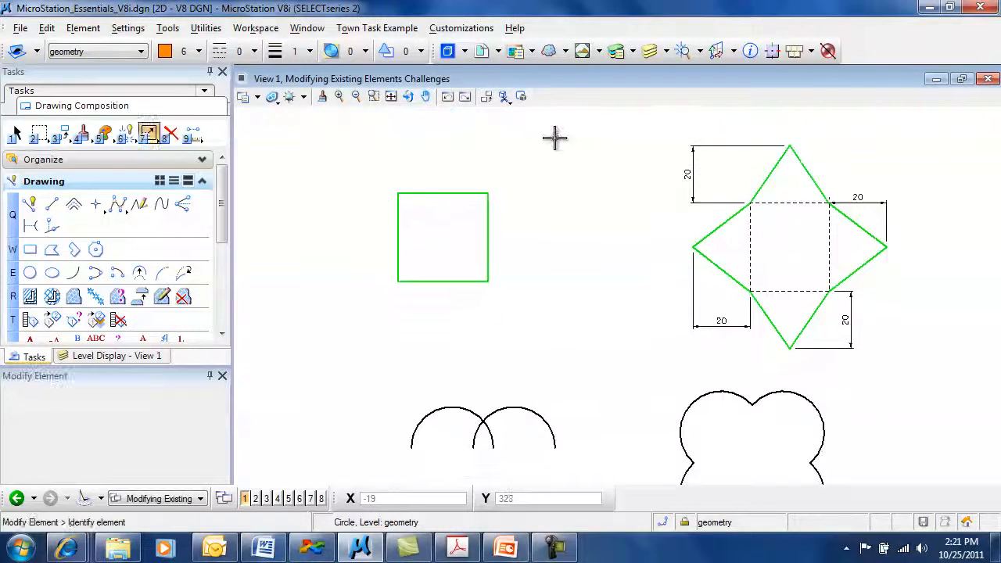
pyautogui.click(487, 282)
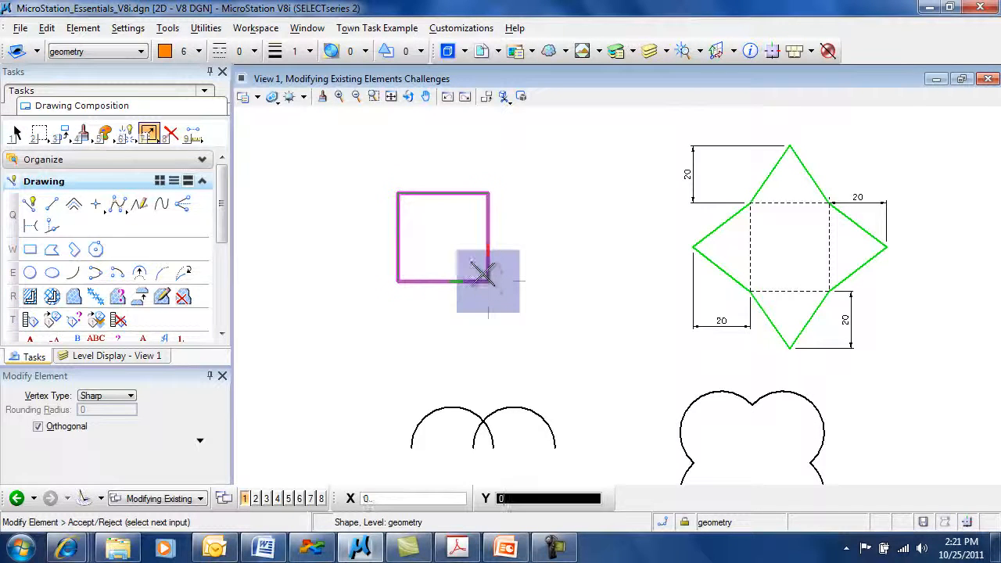
pyautogui.click(450, 249)
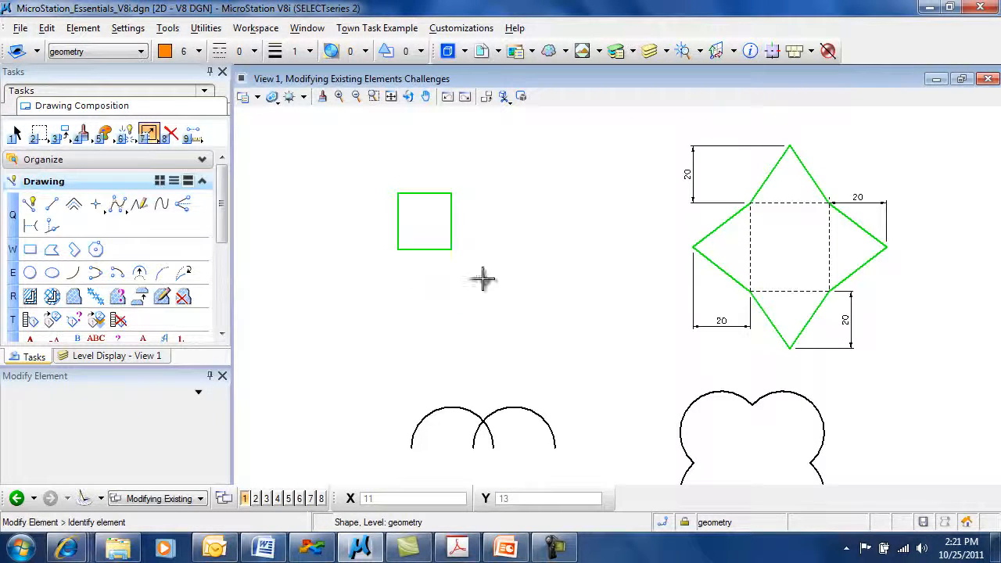
pyautogui.click(451, 249)
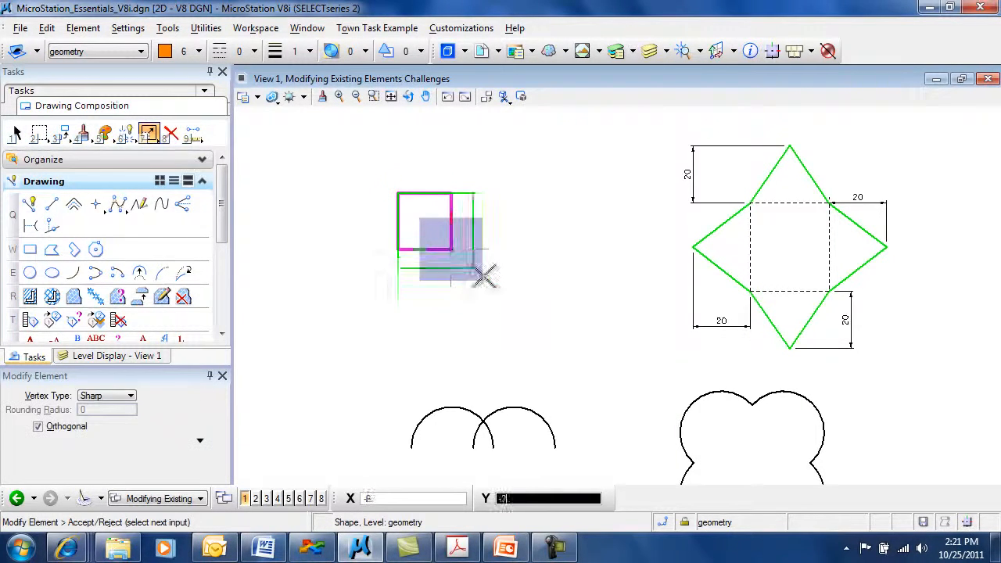
pyautogui.click(568, 349)
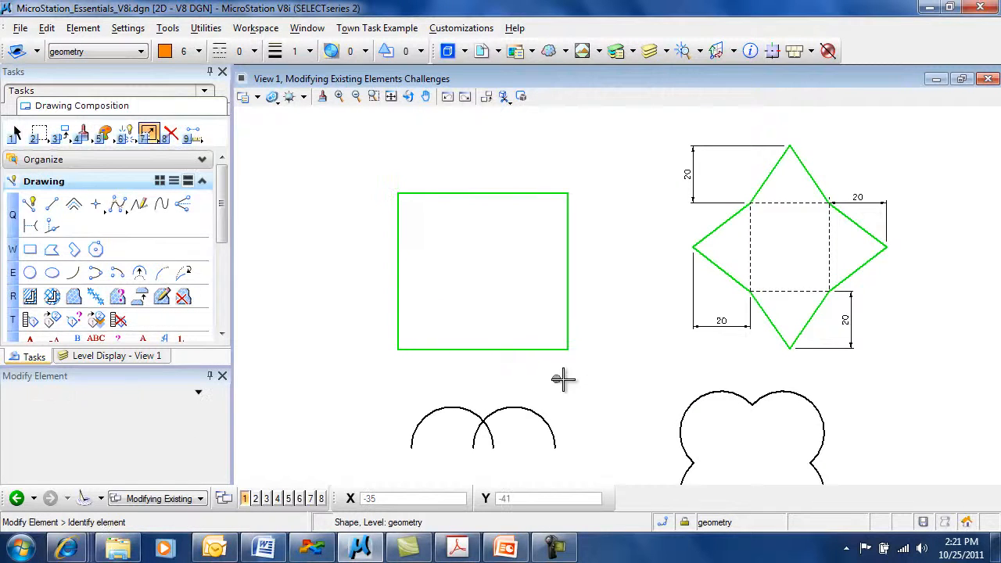
# Step: Flip the green square up and left past its fixed vertex, and bring the moved corner back to the lower right at a moderate size
pyautogui.click(567, 347)
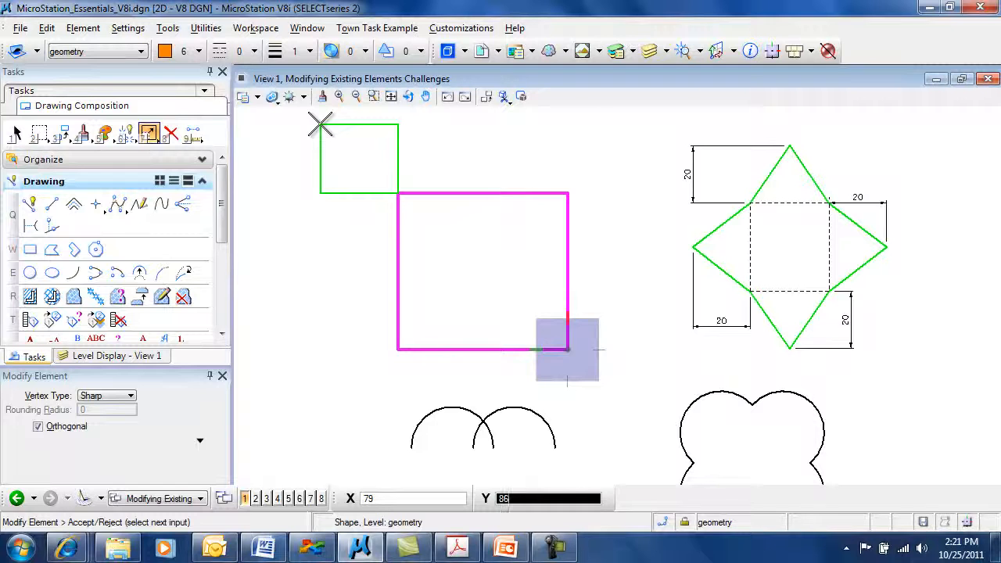
pyautogui.click(321, 125)
pyautogui.click(321, 126)
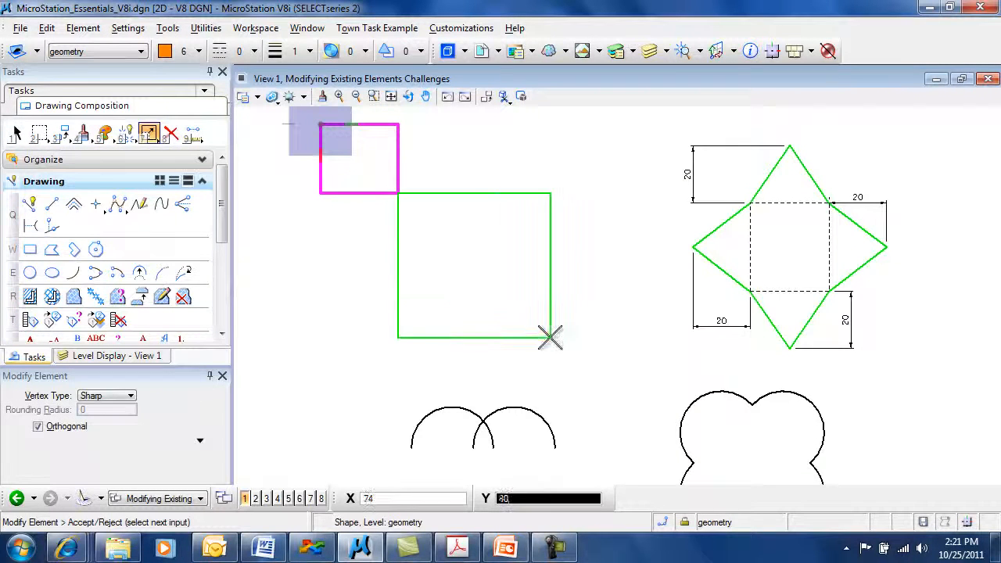
pyautogui.click(514, 315)
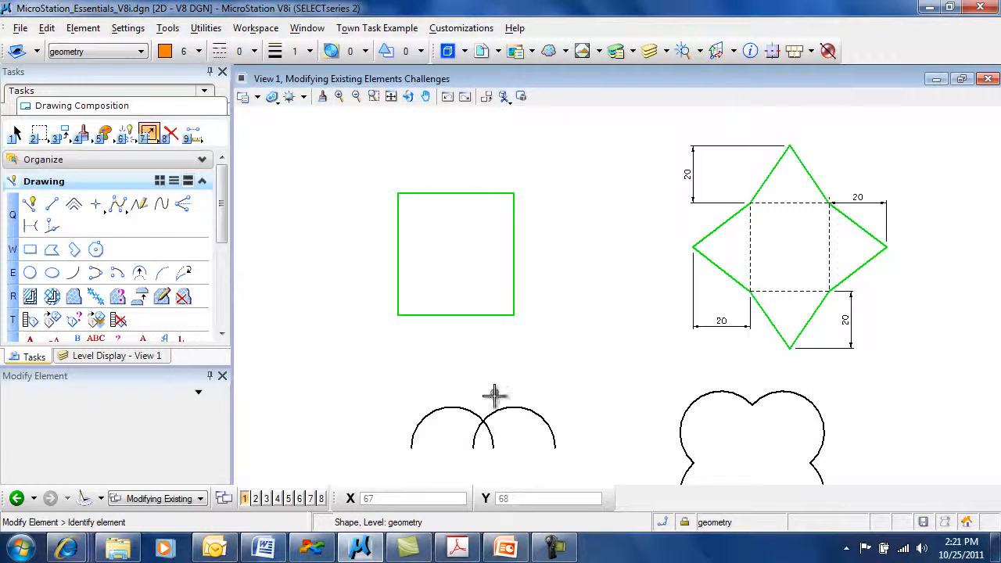
# Step: Try scaling the upper-right black arc from its right and left endpoints, and undo the changes
pyautogui.moveTo(487, 385); pyautogui.dragTo(443, 230, button='middle')
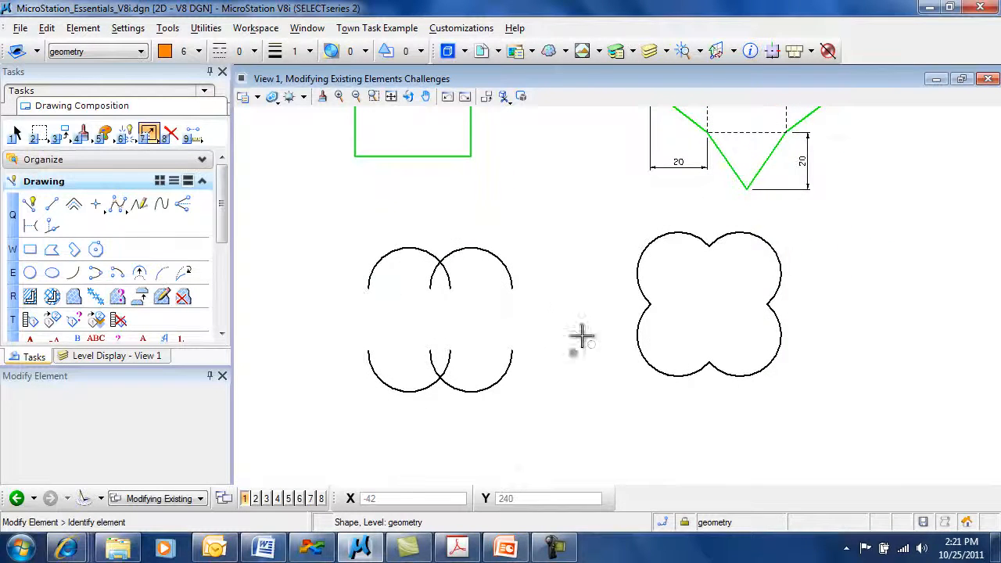
pyautogui.click(515, 274)
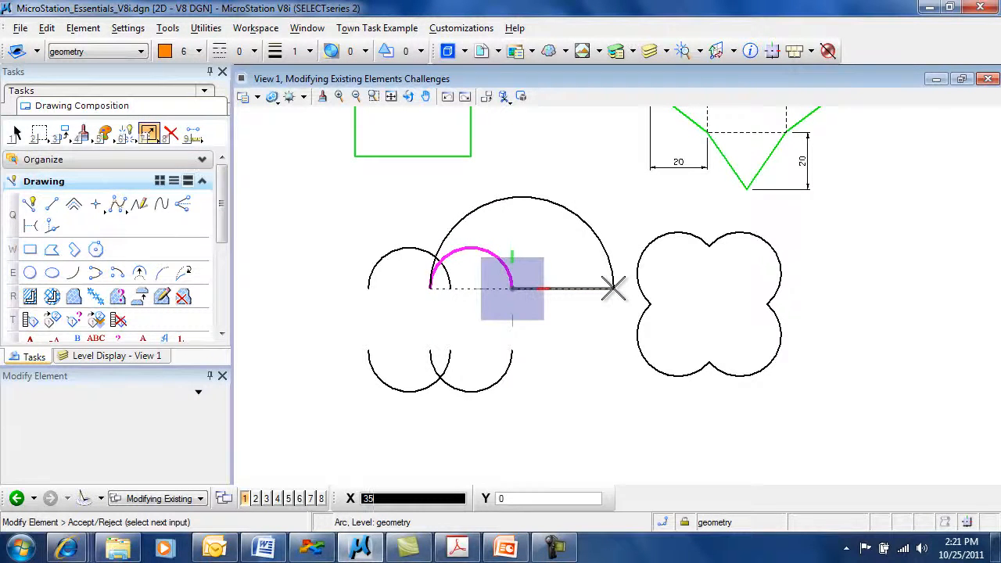
pyautogui.click(614, 288)
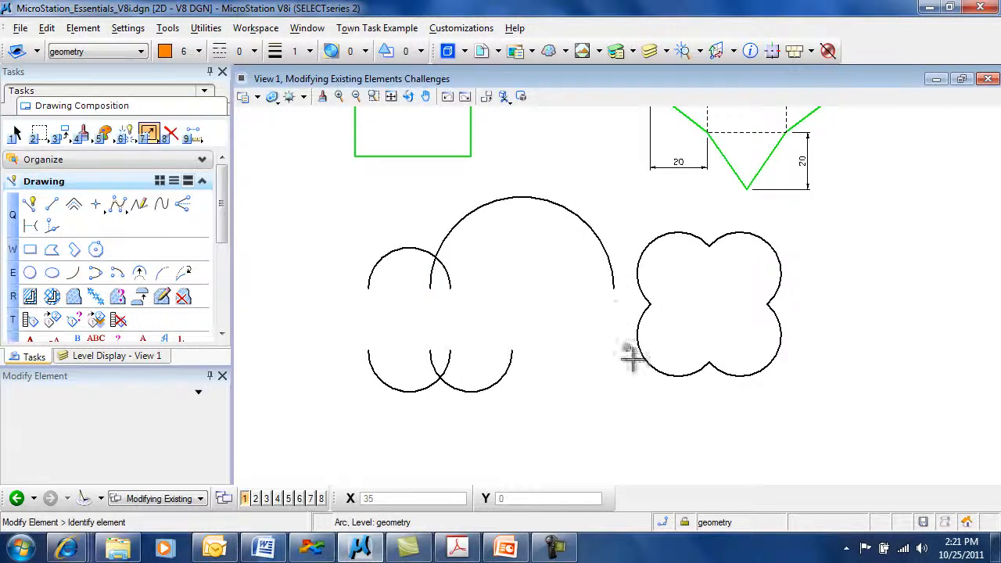
pyautogui.click(432, 286)
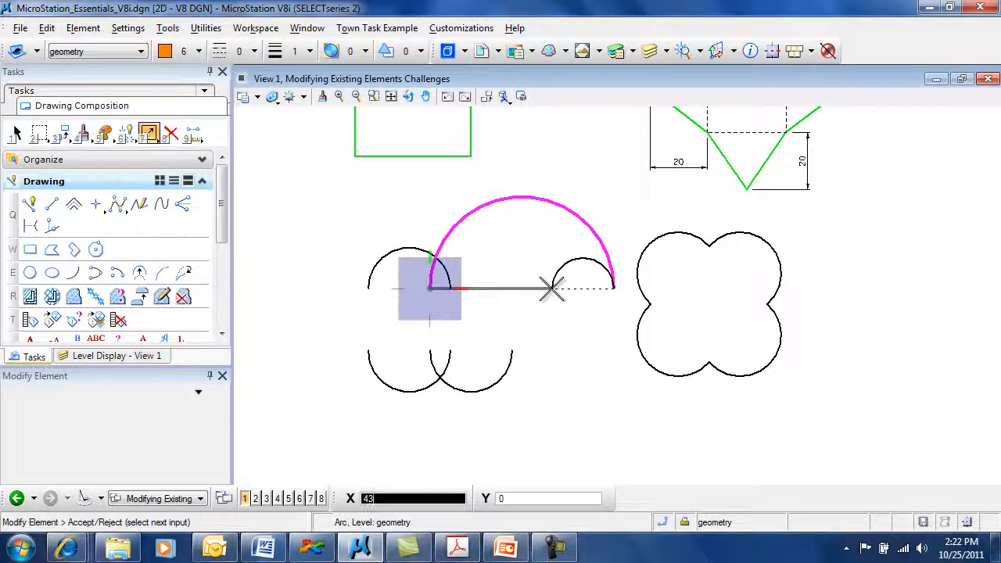
pyautogui.click(579, 350)
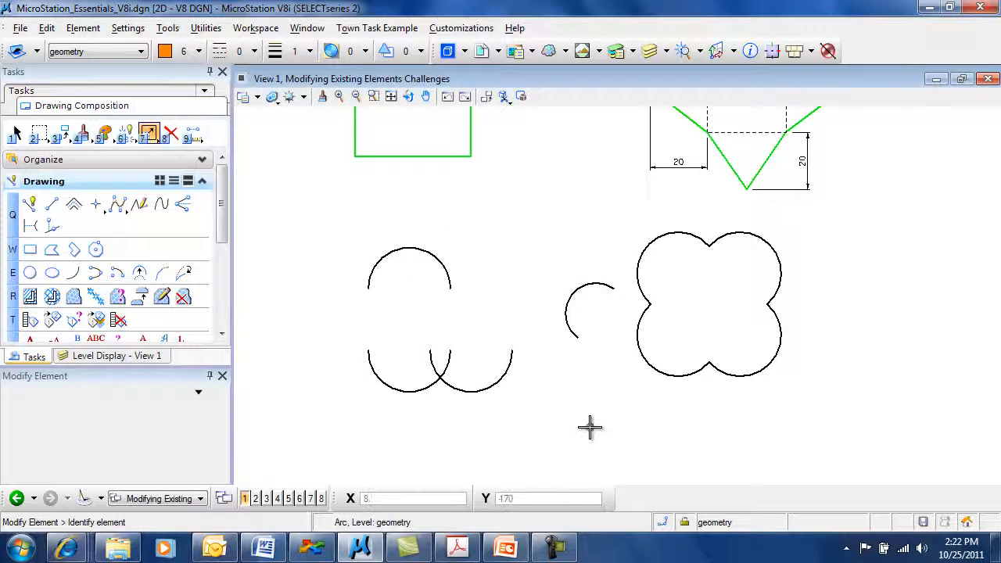
pyautogui.hotkey('ctrl', 'z')
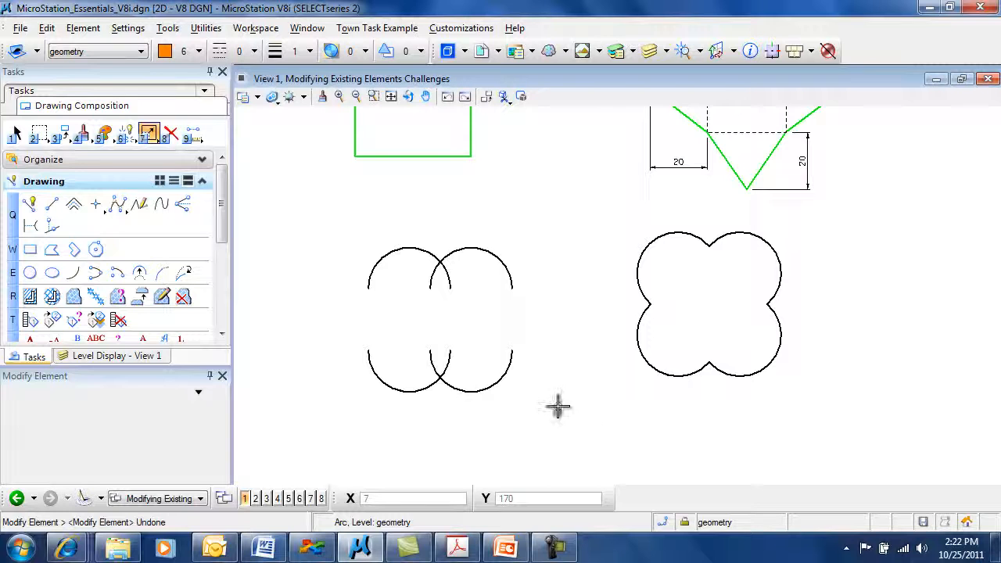
# Step: Unlock the 20 dimension at the upper left of the green star shape and clear the selection
pyautogui.moveTo(617, 233); pyautogui.dragTo(505, 464, button='middle')
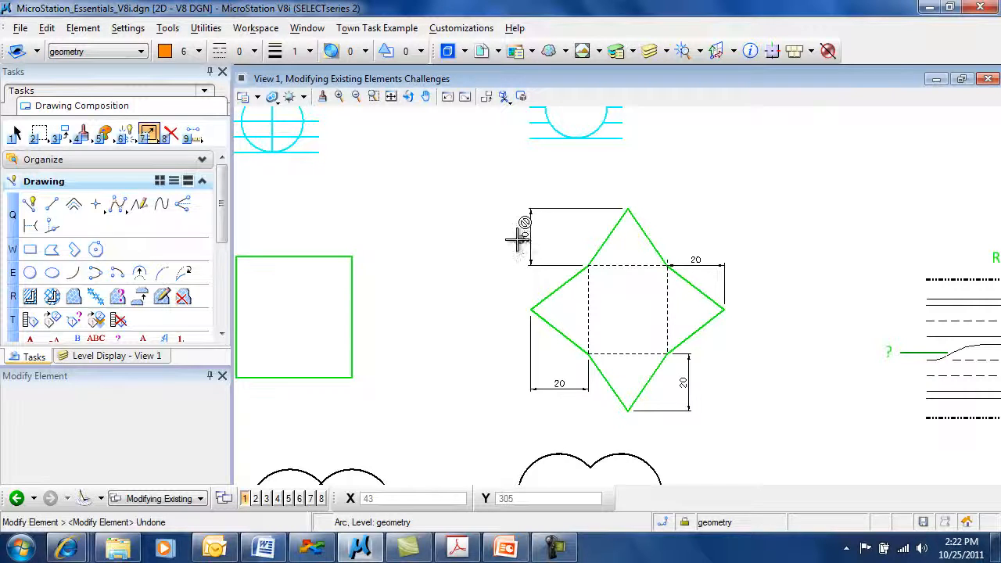
pyautogui.click(16, 133)
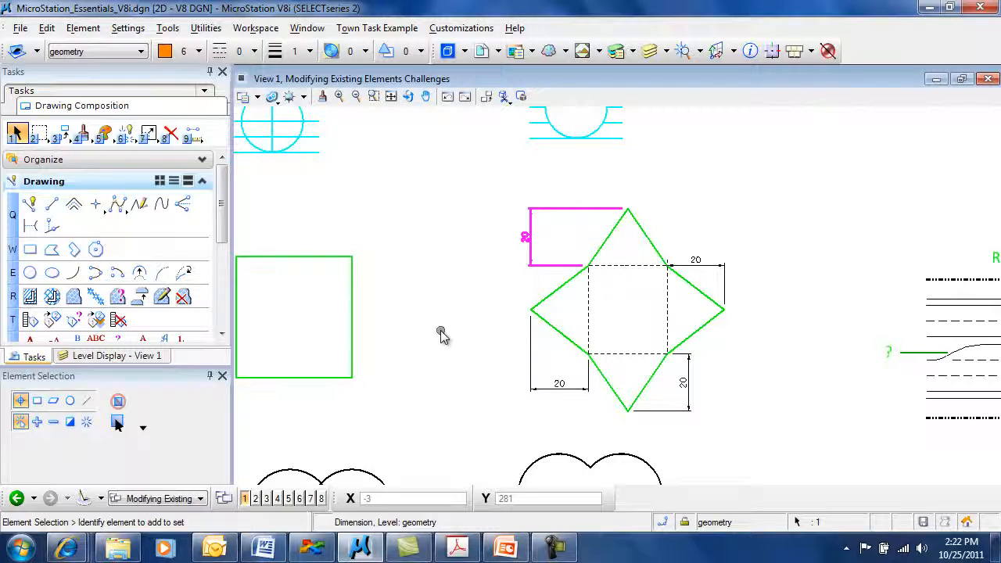
pyautogui.click(149, 134)
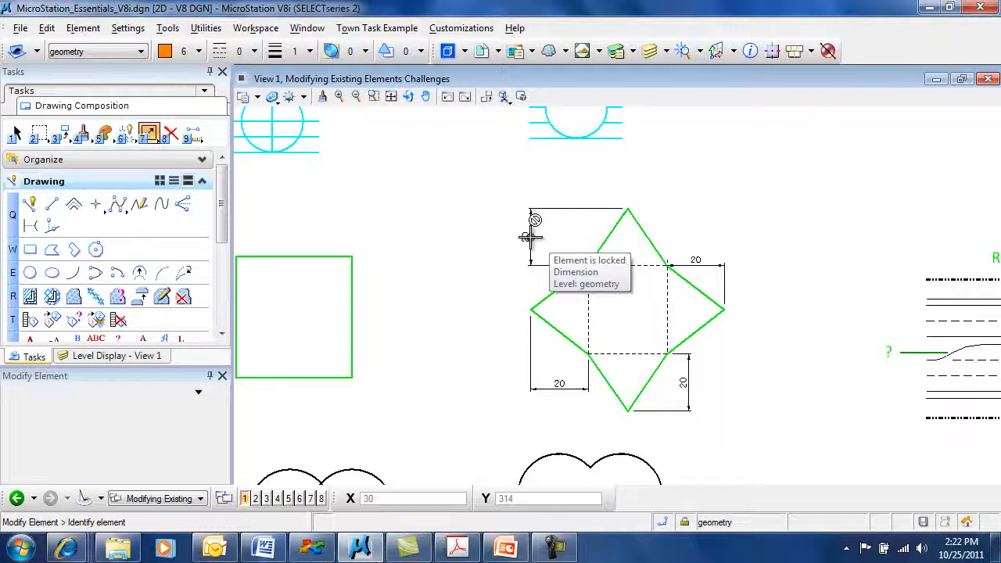
pyautogui.click(16, 134)
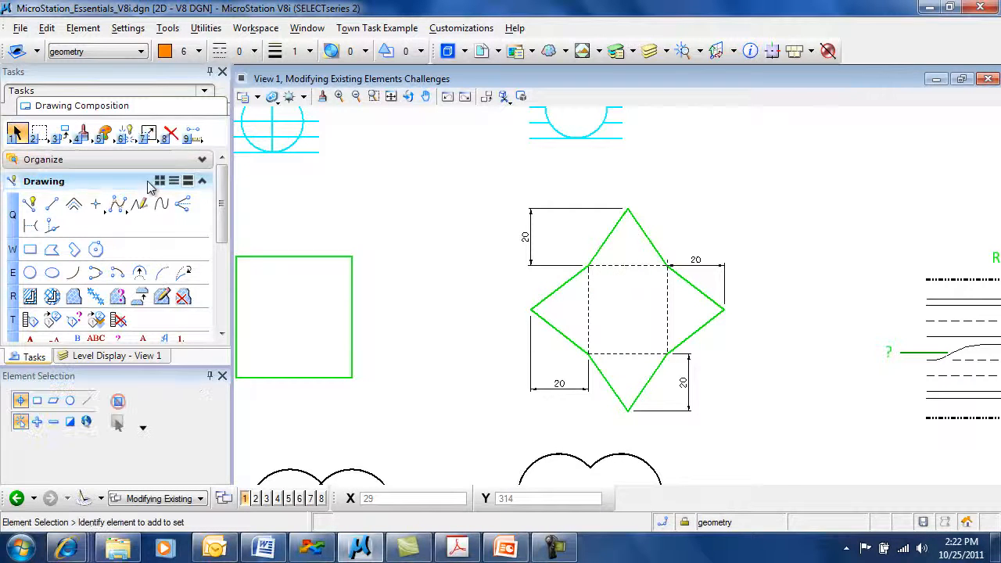
pyautogui.click(554, 218)
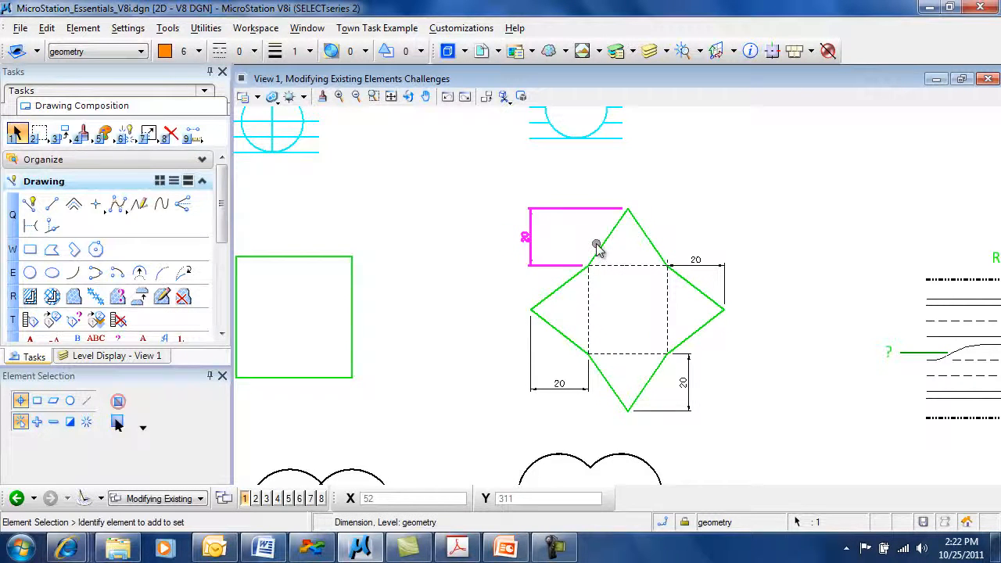
pyautogui.click(46, 28)
pyautogui.click(84, 243)
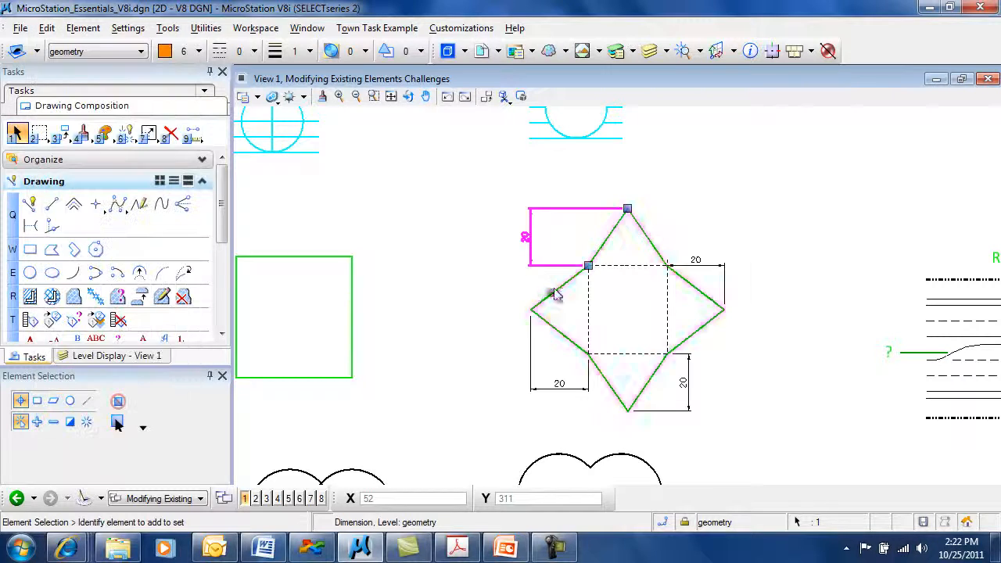
pyautogui.click(464, 246)
# Step: Use Modify Element to move the unlocked dimension's line close to the star and back out to the left
pyautogui.click(148, 133)
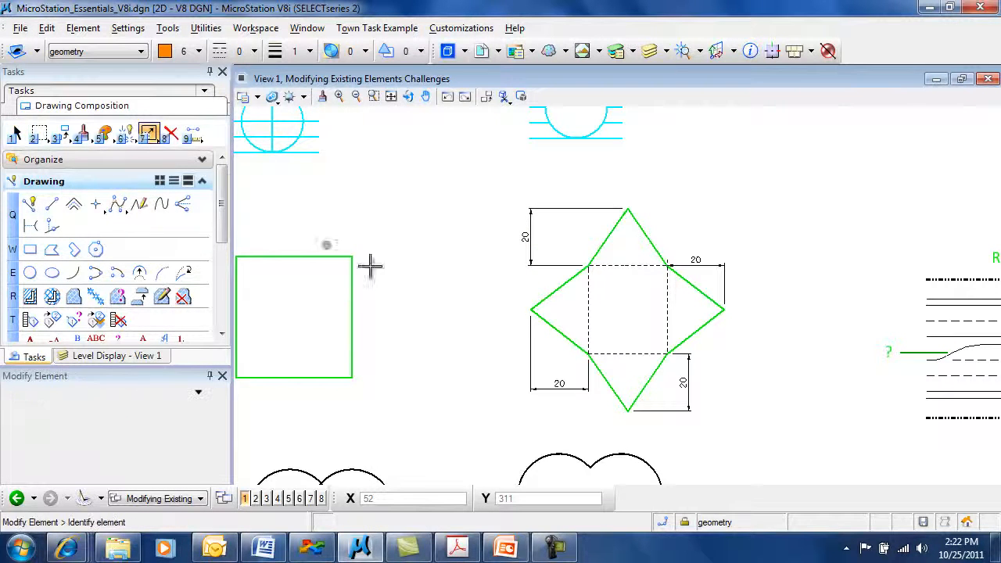
pyautogui.scroll(5, 530, 235)
pyautogui.click(534, 244)
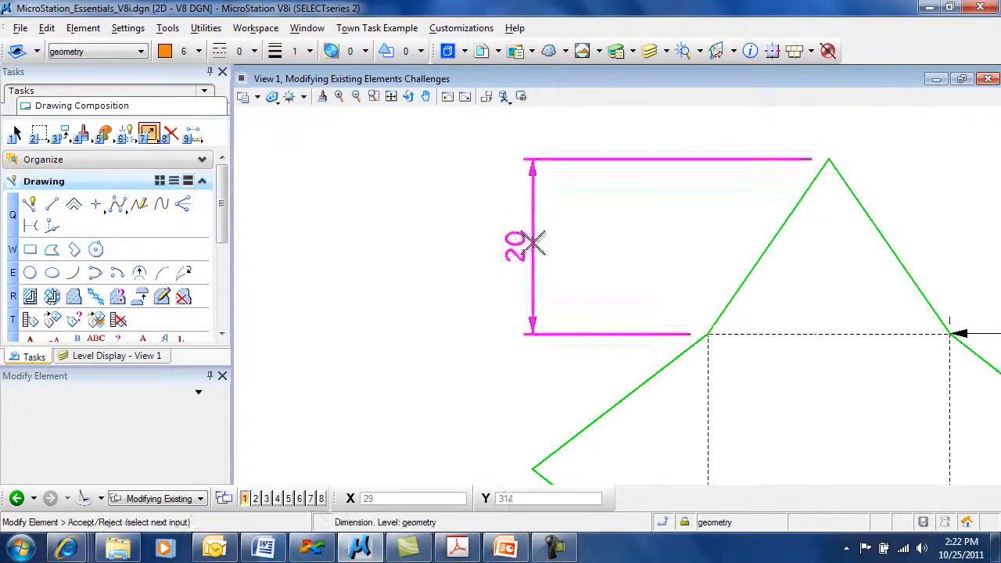
pyautogui.click(668, 246)
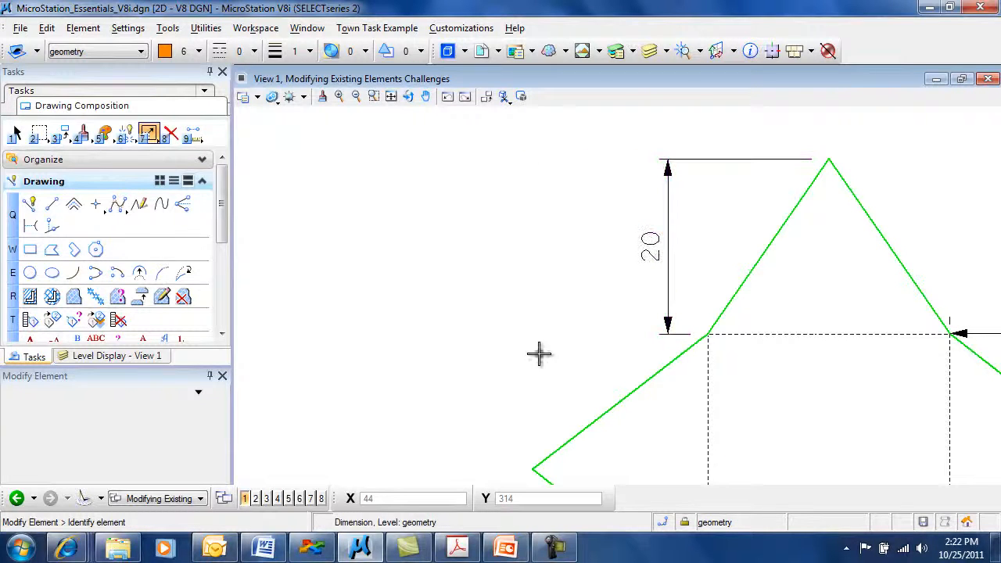
pyautogui.click(669, 246)
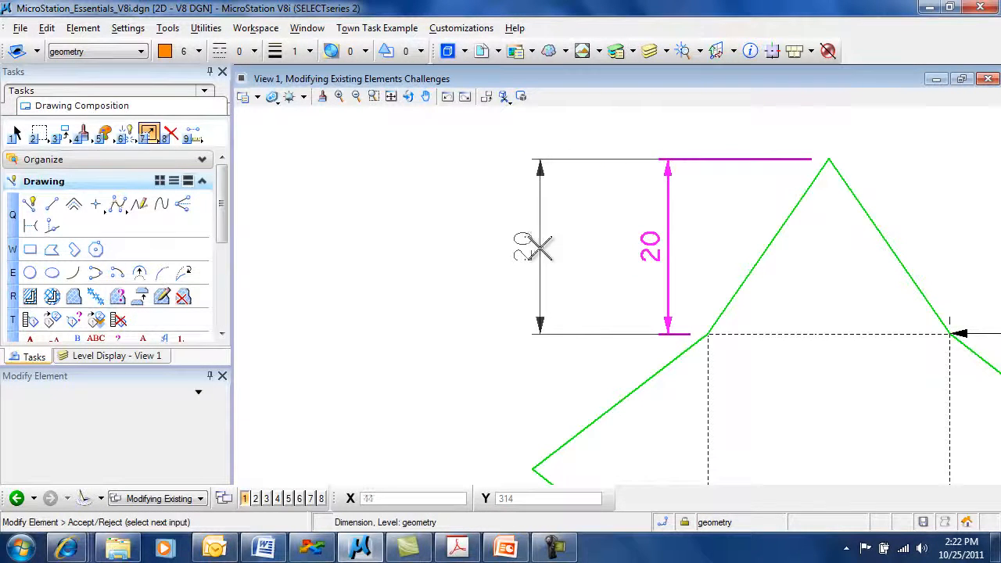
pyautogui.click(540, 245)
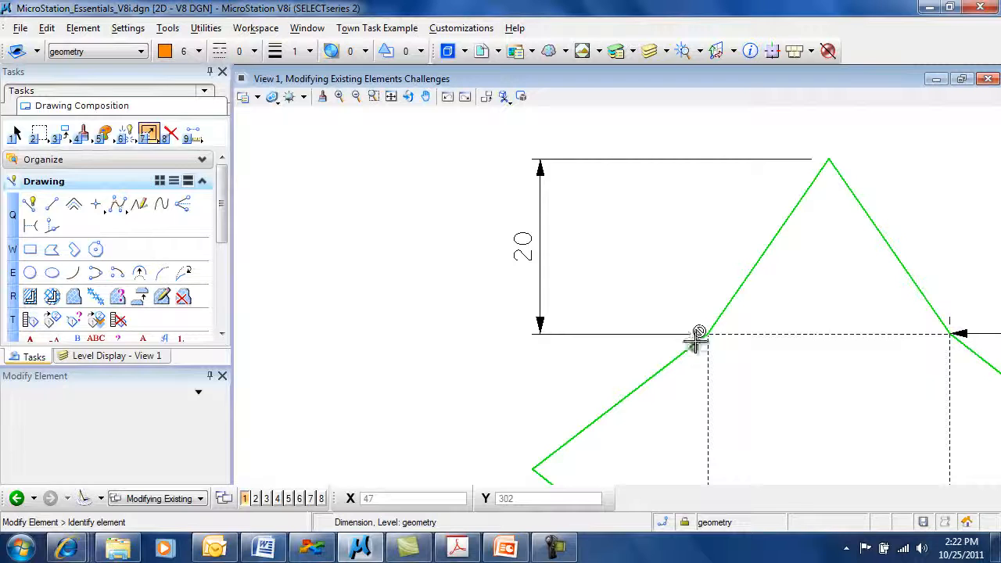
# Step: Move the dimension's upper extension line down to the midpoint of the star's sloping edge for 10, and back to the star's tip
pyautogui.click(810, 159)
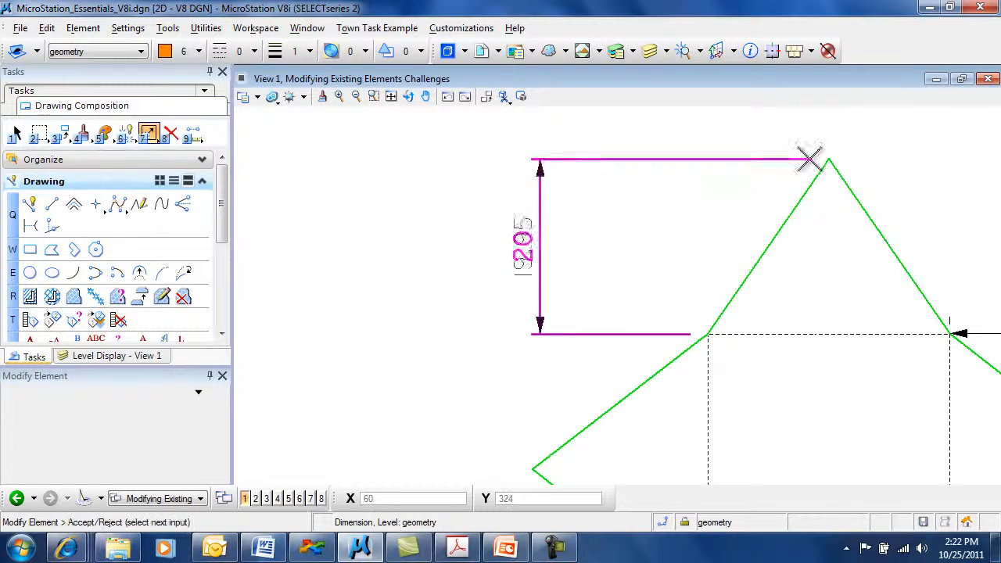
pyautogui.click(768, 245)
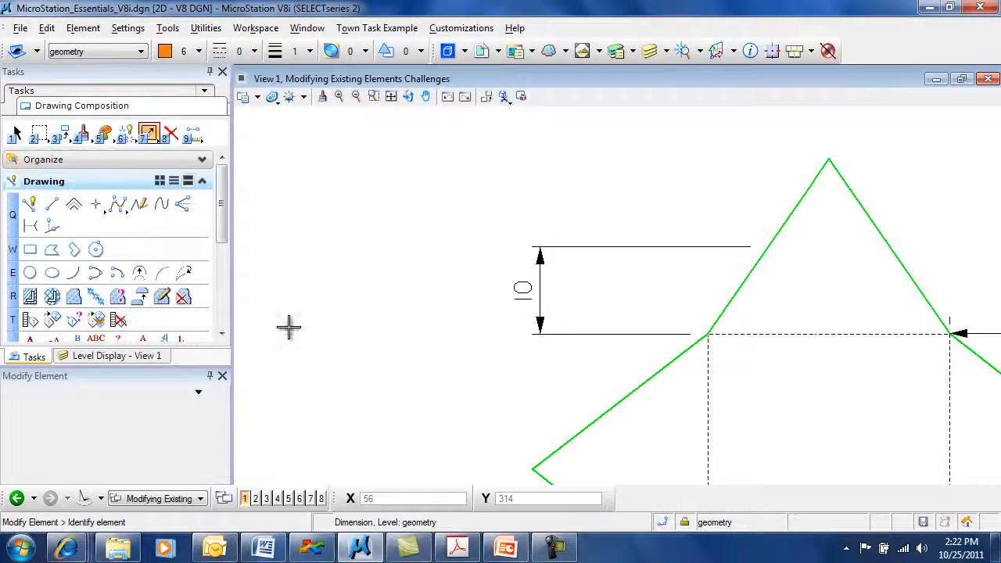
pyautogui.click(743, 247)
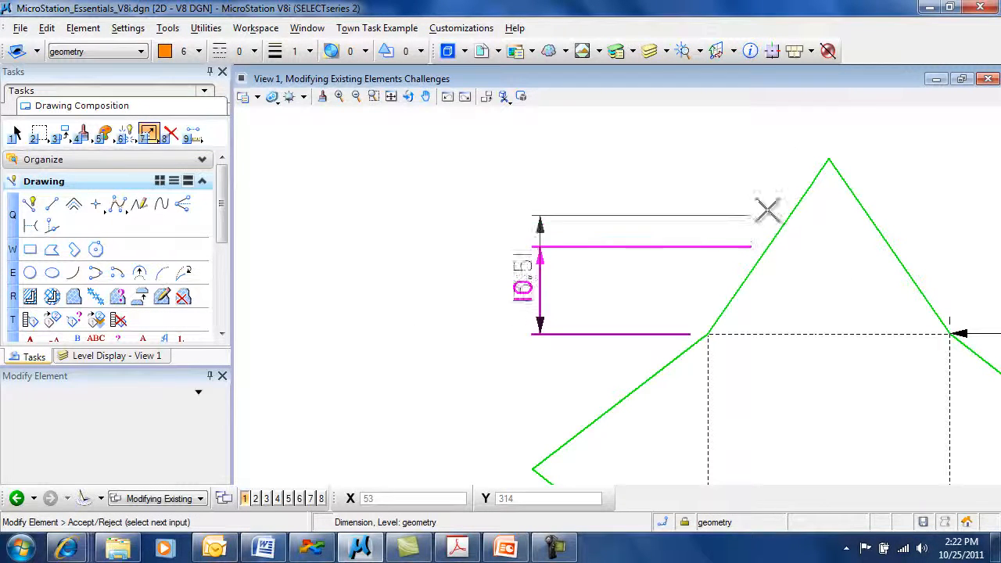
pyautogui.click(829, 159)
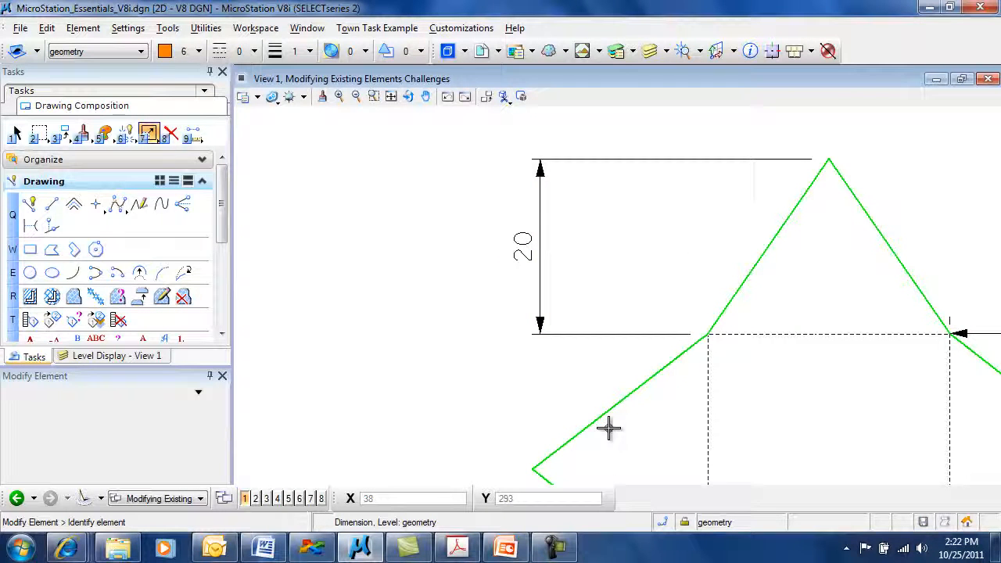
# Step: Slide the dimension text up along its dimension line, and undo the move
pyautogui.click(518, 242)
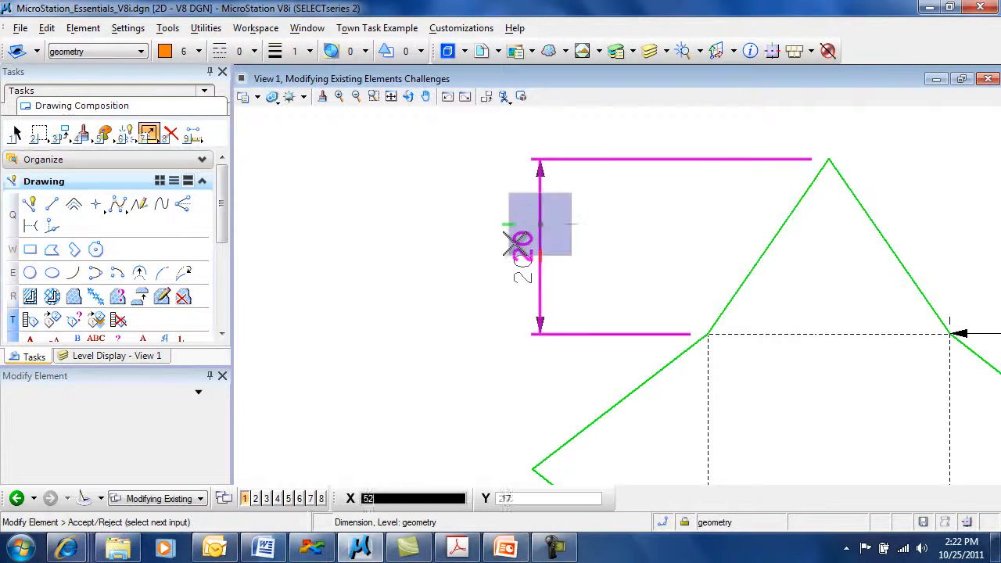
pyautogui.click(516, 178)
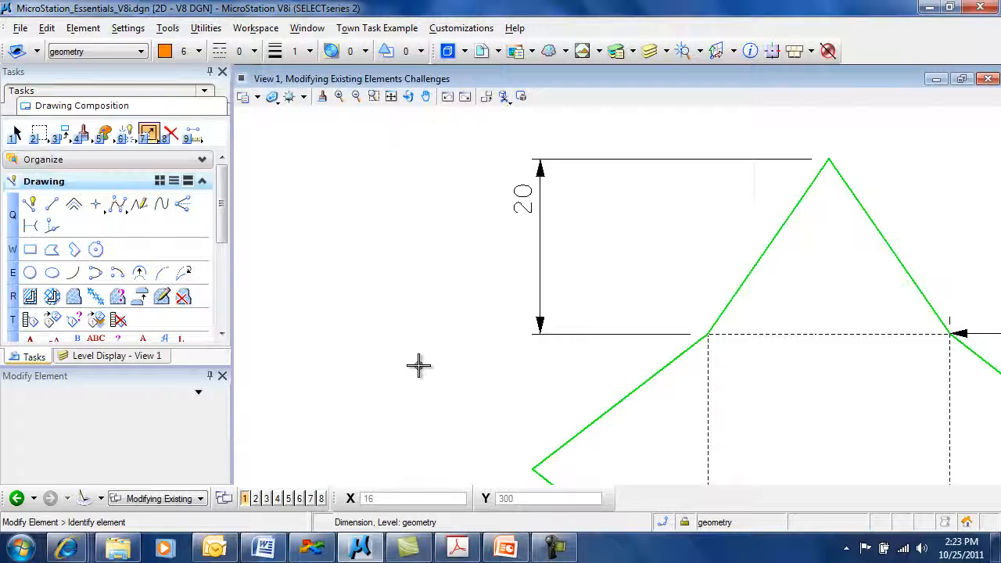
pyautogui.hotkey('ctrl', 'z')
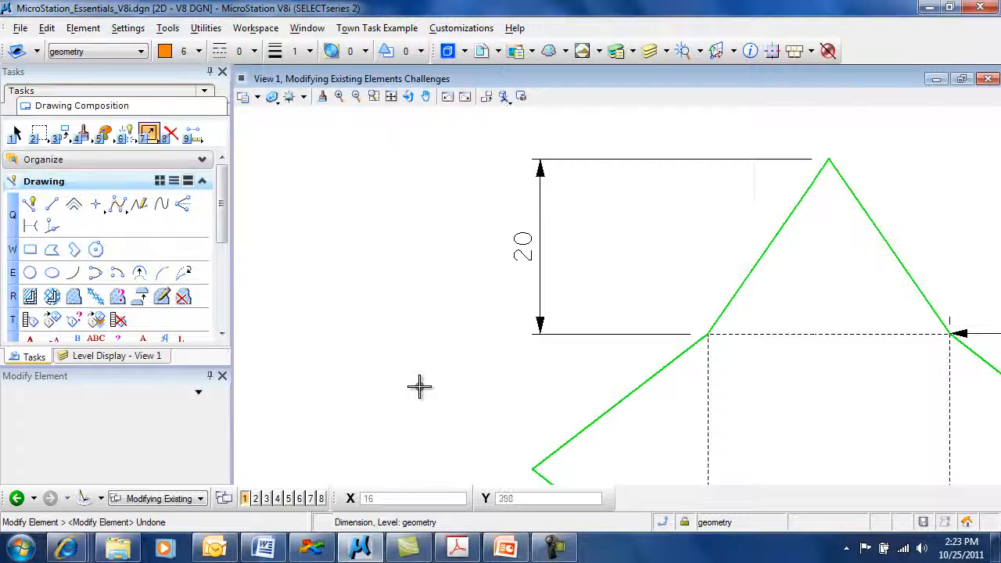
pyautogui.scroll(-2, 519, 379)
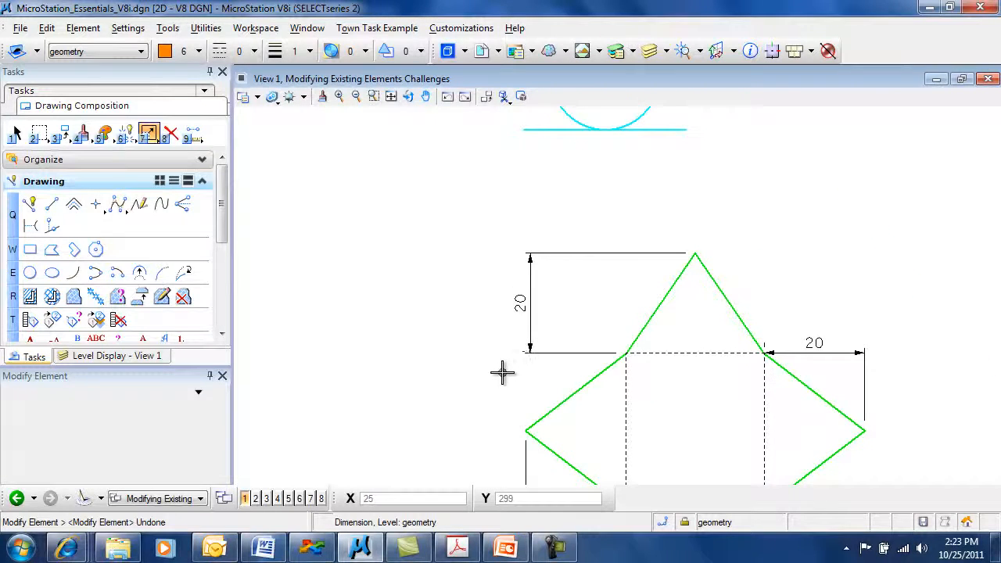
pyautogui.scroll(-2, 501, 373)
pyautogui.moveTo(402, 316); pyautogui.dragTo(527, 433, button='middle')
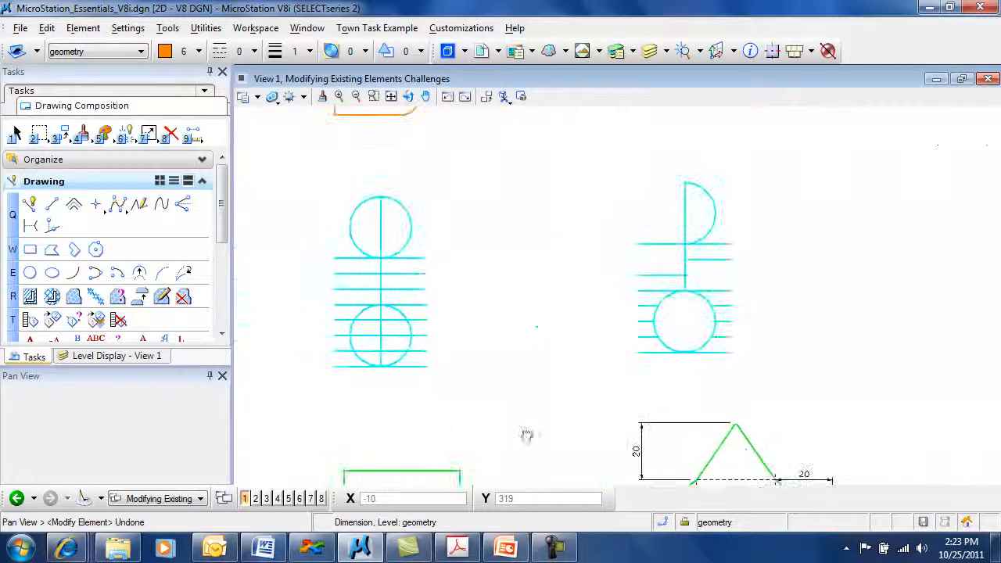
pyautogui.scroll(-2, 494, 395)
pyautogui.moveTo(509, 391); pyautogui.dragTo(511, 320, button='middle')
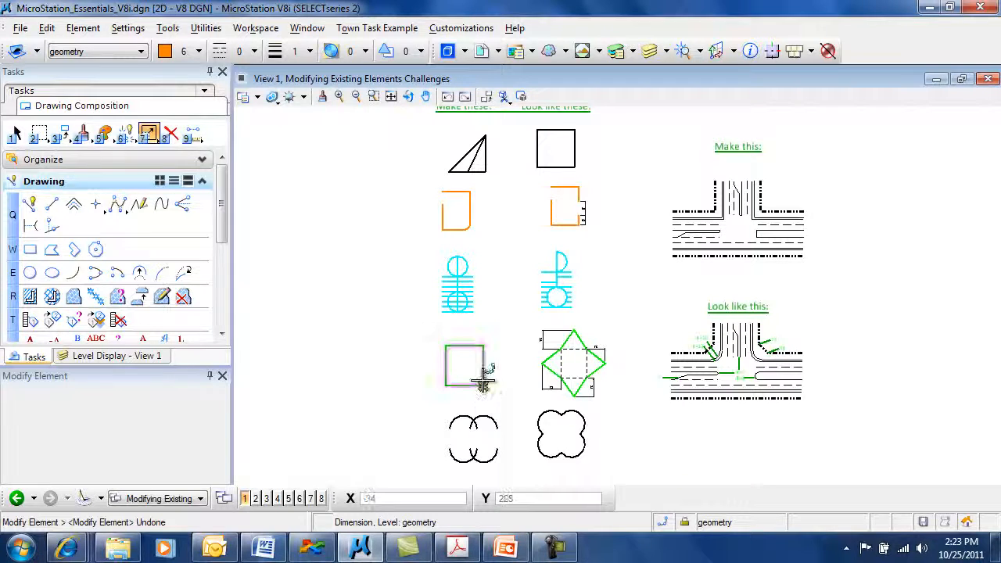
pyautogui.click(320, 344)
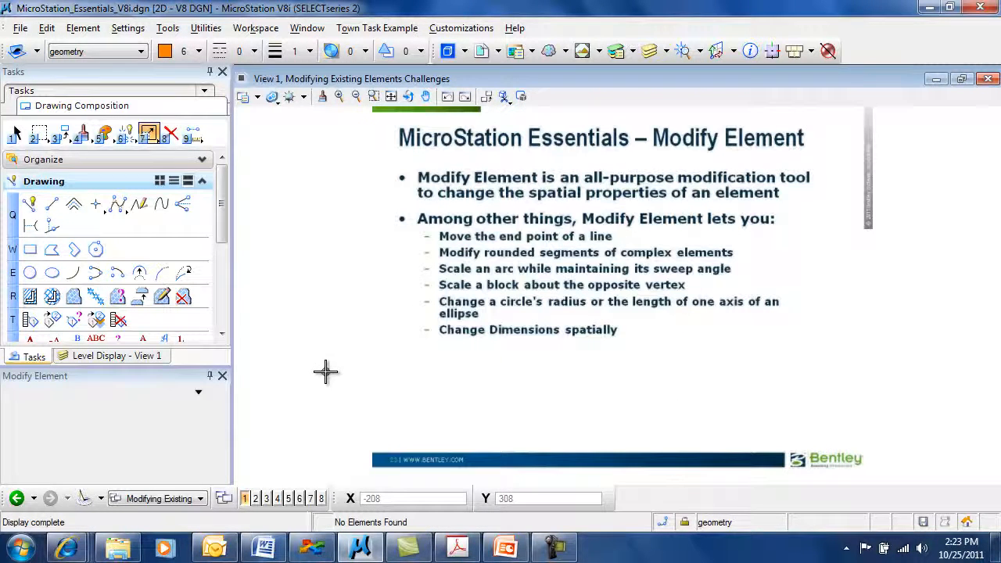